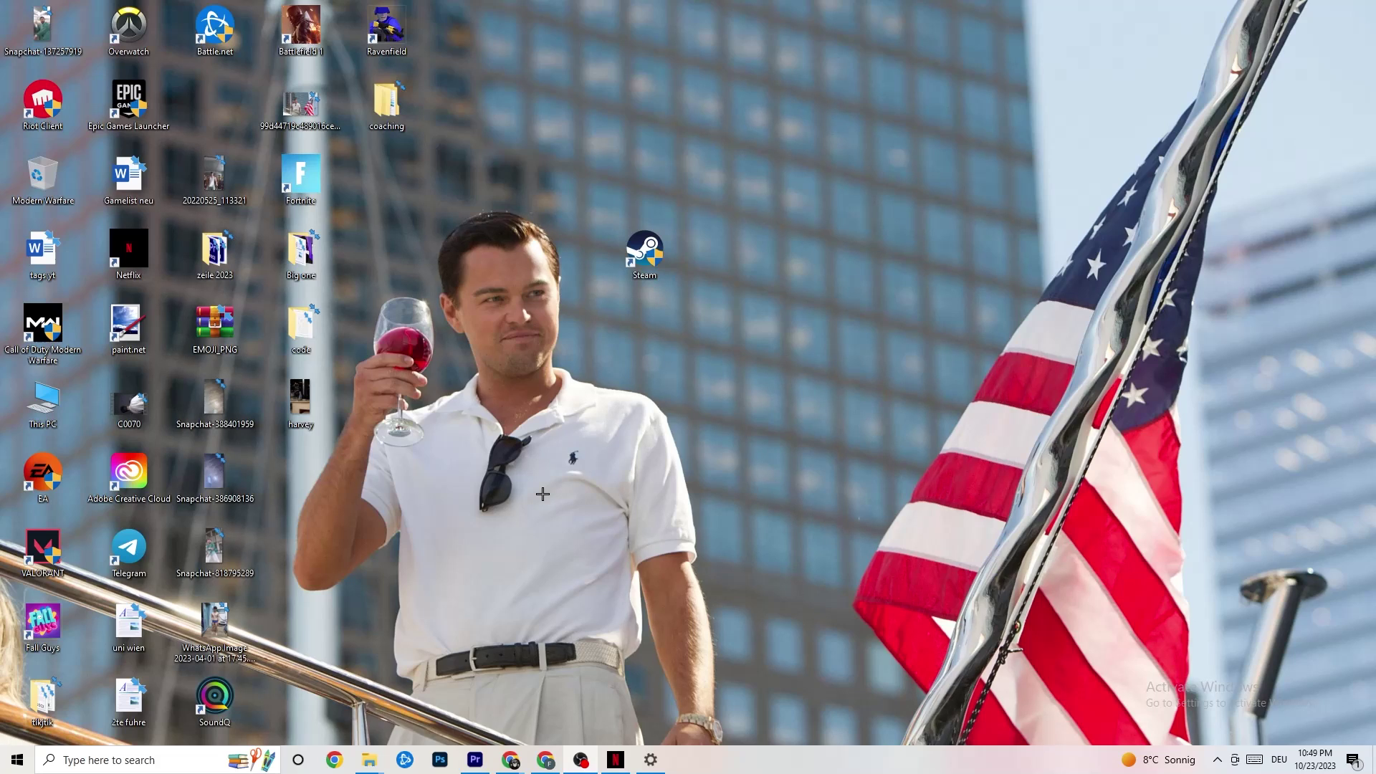
Move the Steam shortcut slightly lower on the desktop and briefly check its context menu.
{"action": "left_click_drag", "start_coordinate": [637, 260], "coordinate": [676, 324]}
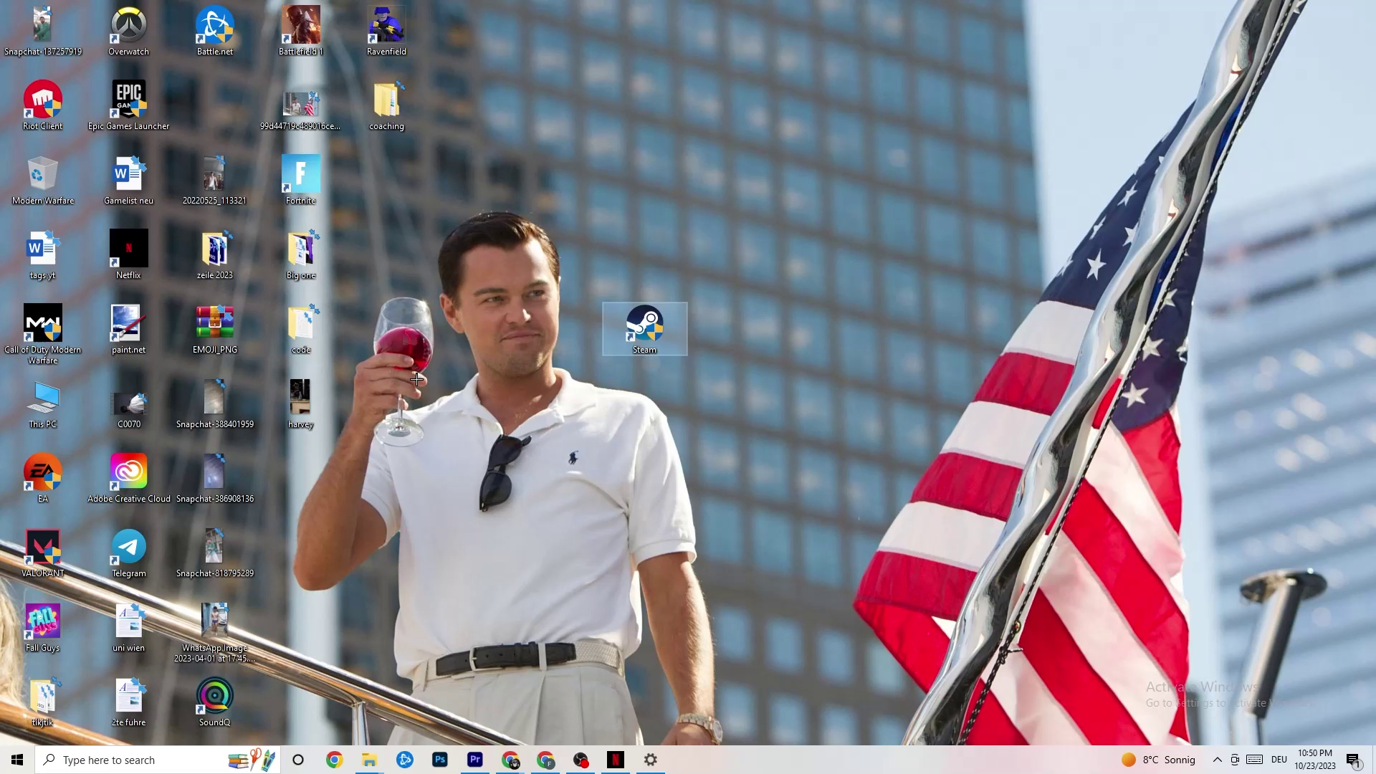
{"action": "right_click", "coordinate": [653, 327]}
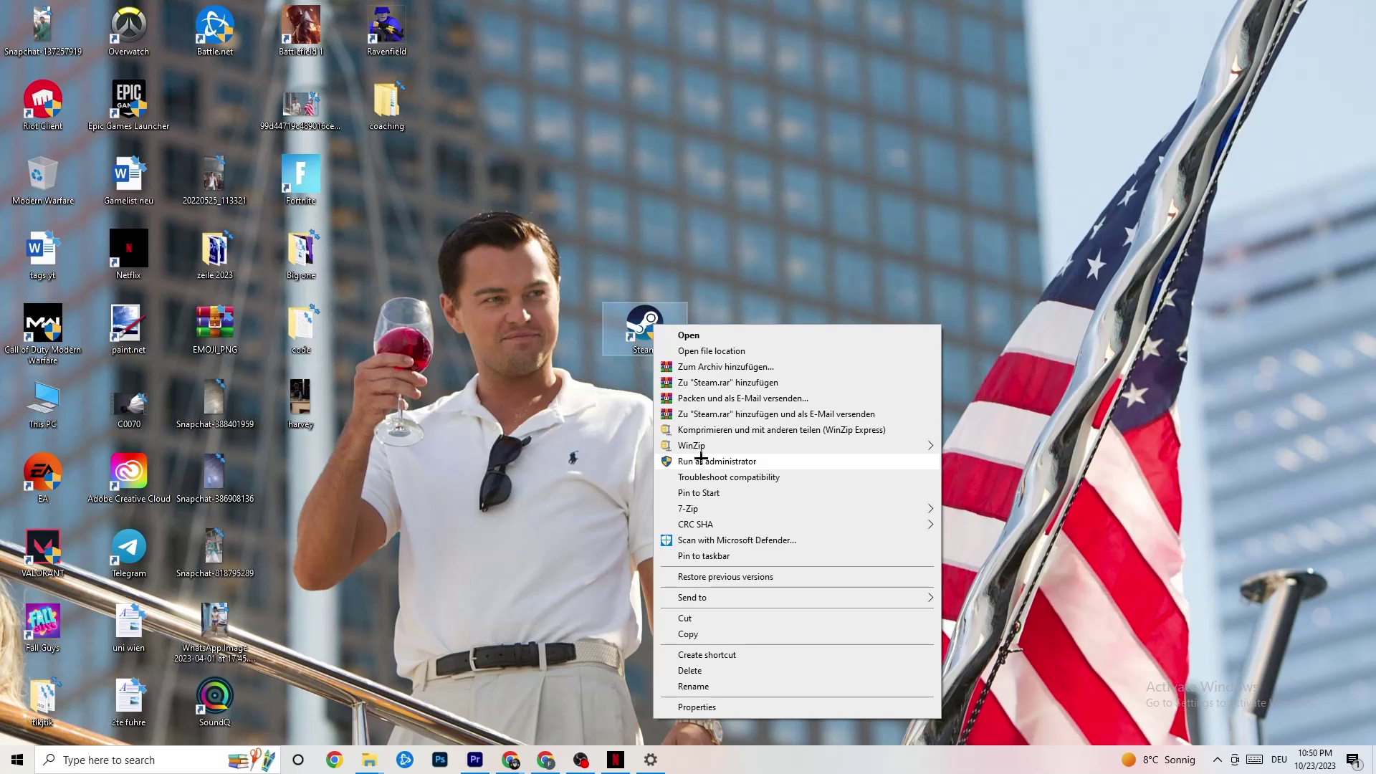
{"action": "left_click", "coordinate": [513, 418]}
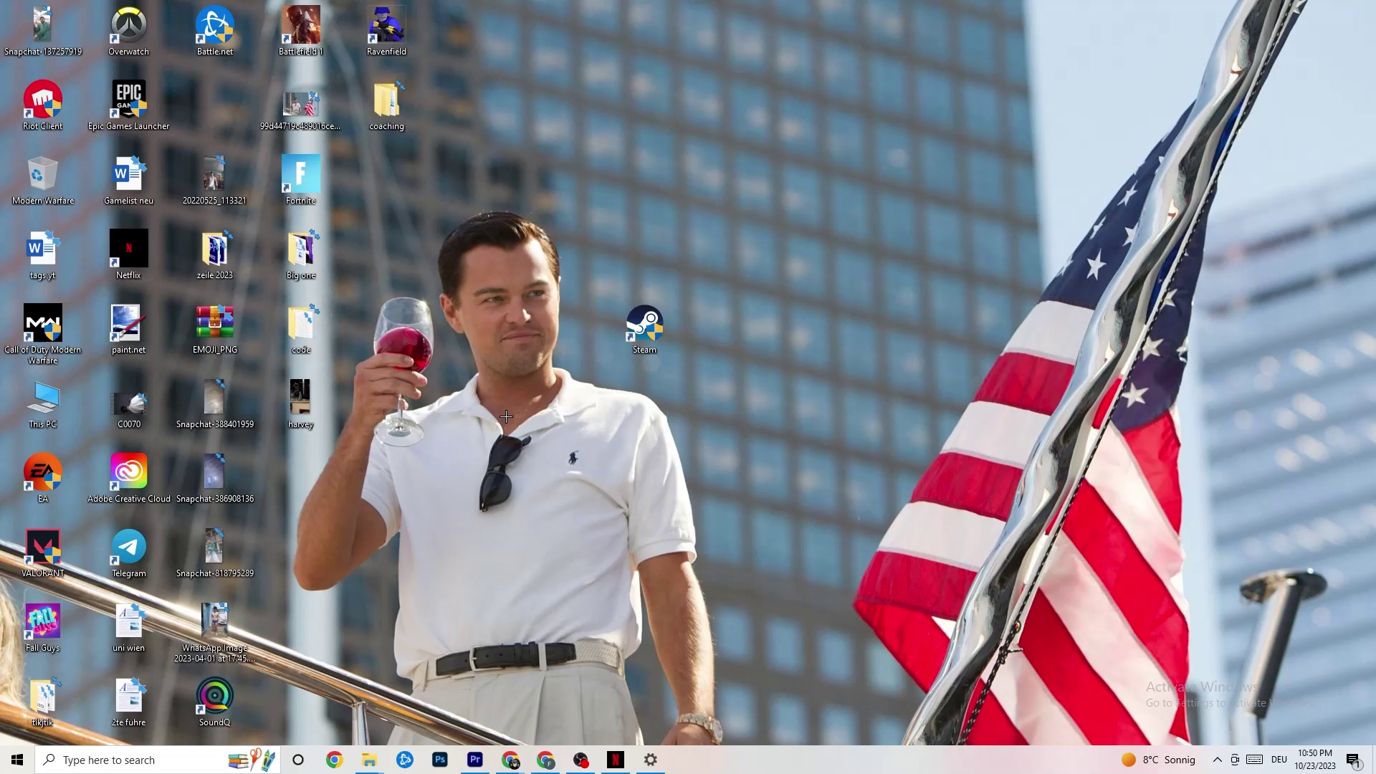
Move Steam back up and keep Windows 8 compatibility and Run as administrator in its properties.
{"action": "left_click_drag", "start_coordinate": [632, 324], "coordinate": [632, 247]}
{"action": "right_click", "coordinate": [632, 247]}
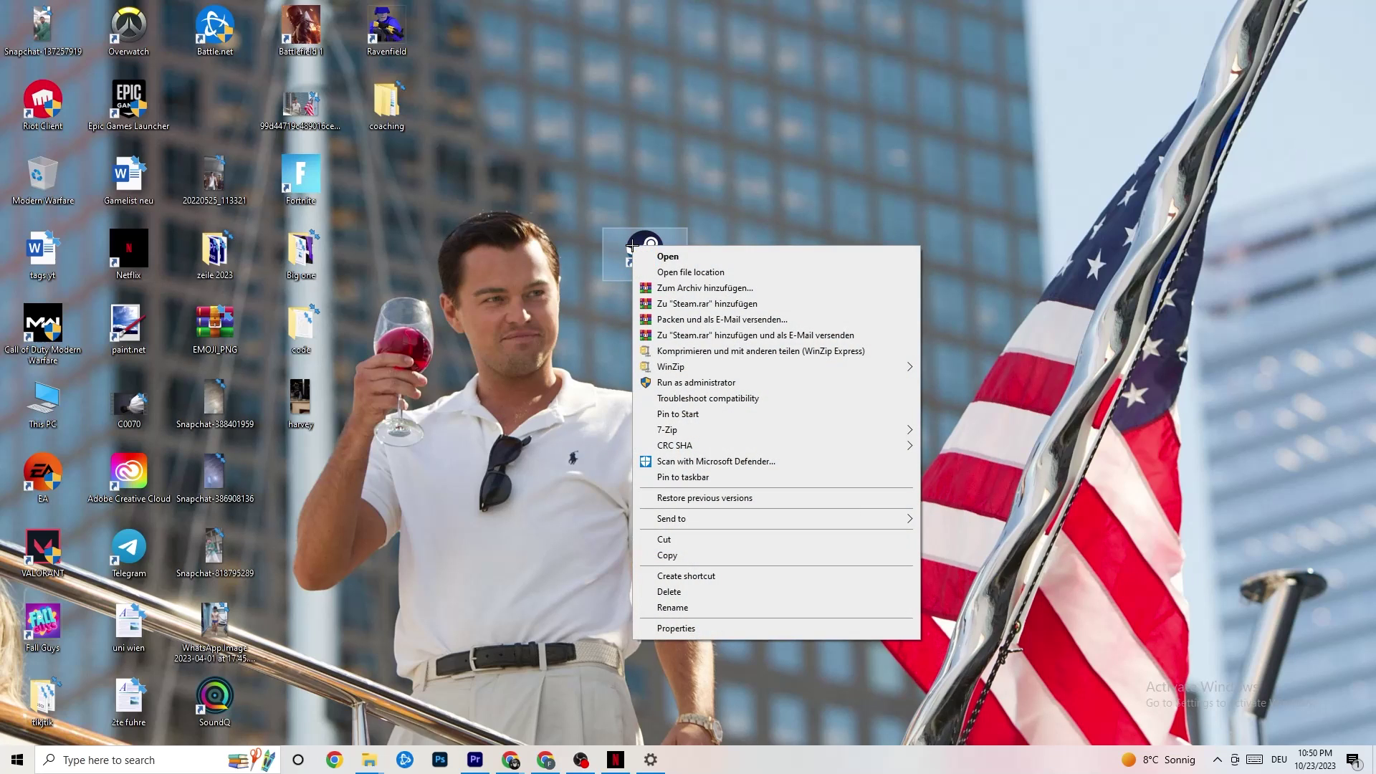
{"action": "left_click", "coordinate": [687, 629]}
{"action": "left_click_drag", "start_coordinate": [740, 254], "coordinate": [670, 122]}
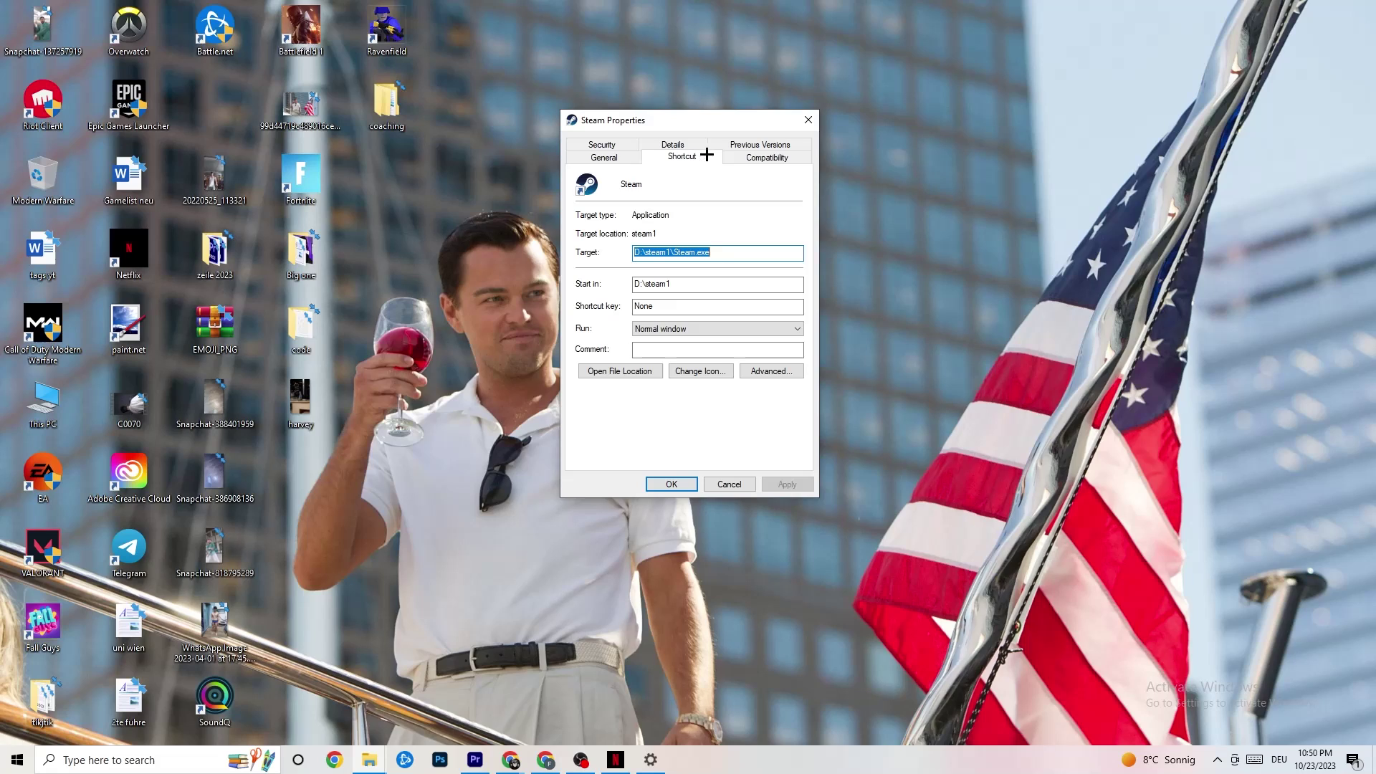
{"action": "left_click", "coordinate": [761, 157]}
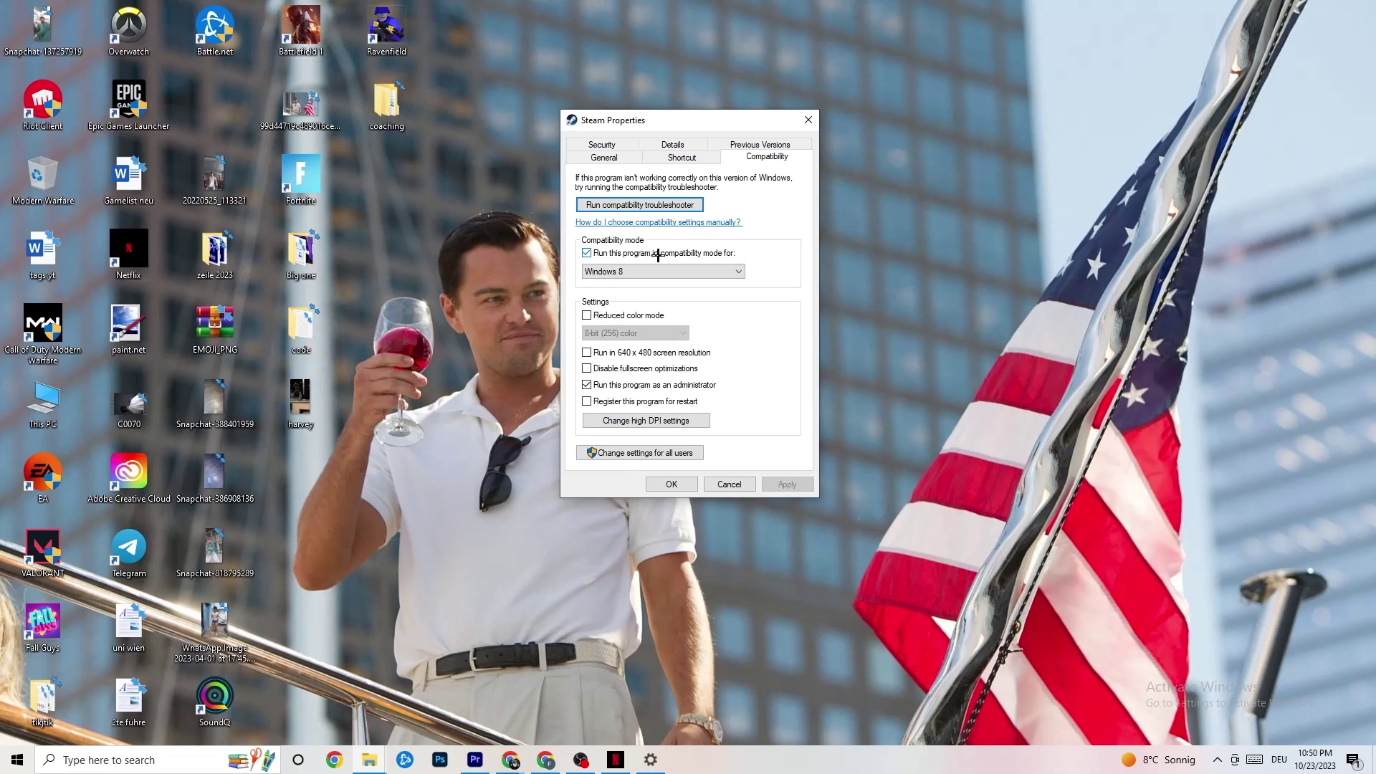
{"action": "left_click", "coordinate": [696, 266]}
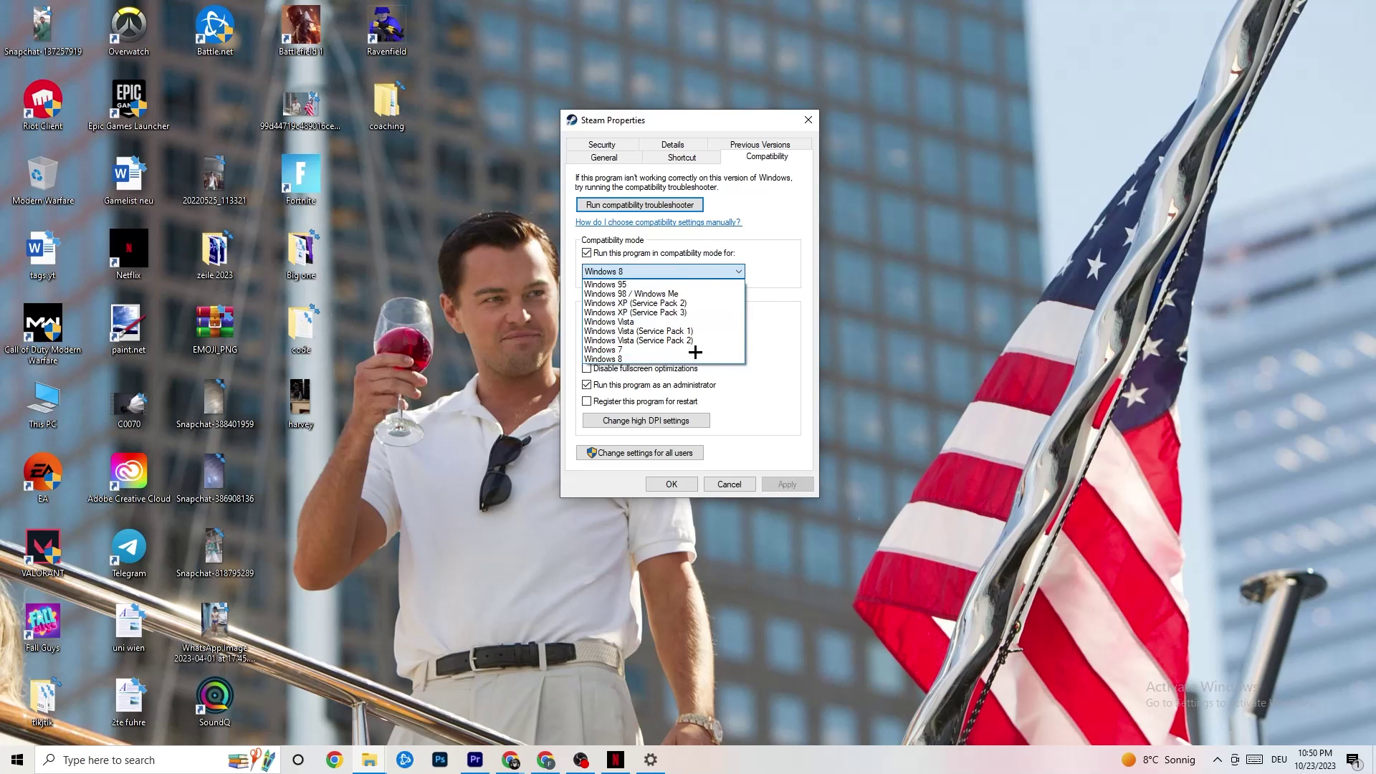
{"action": "left_click", "coordinate": [784, 267]}
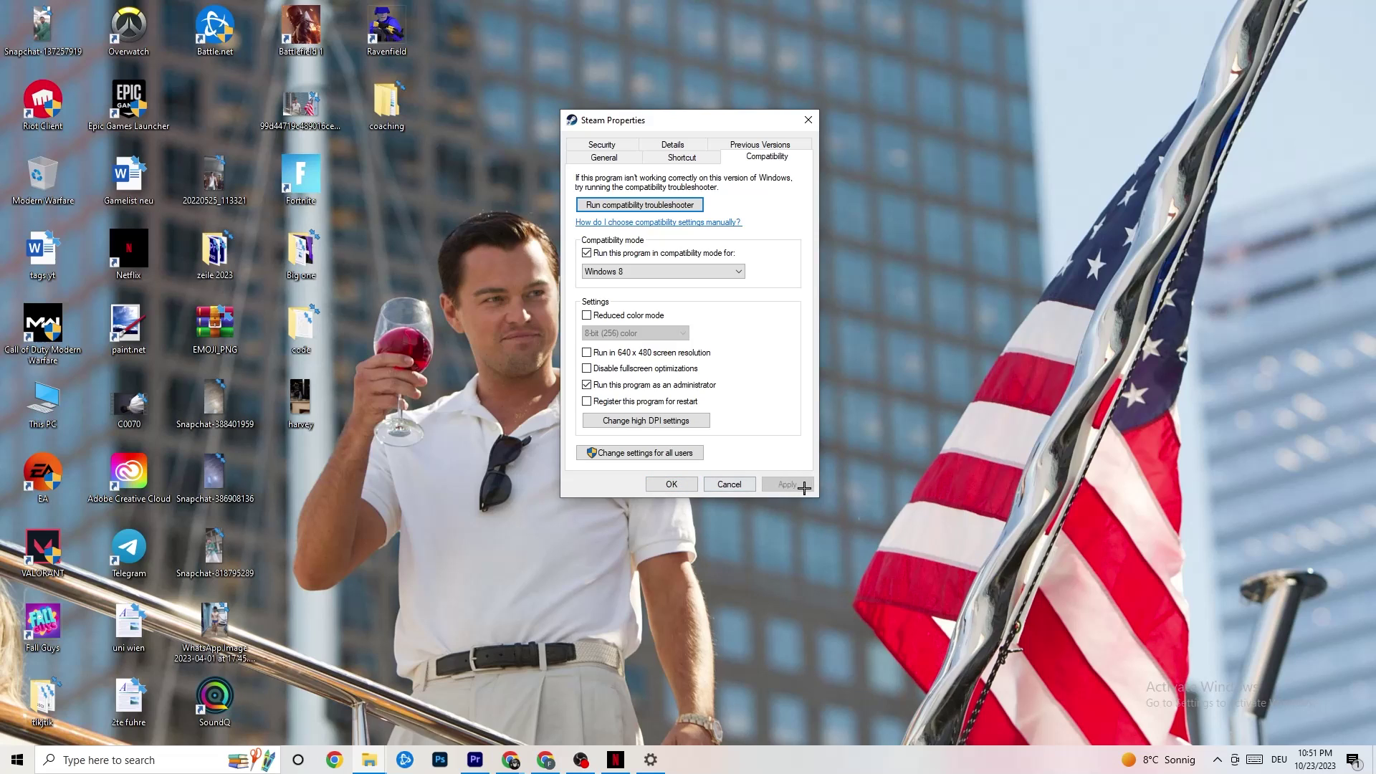
{"action": "left_click", "coordinate": [671, 484]}
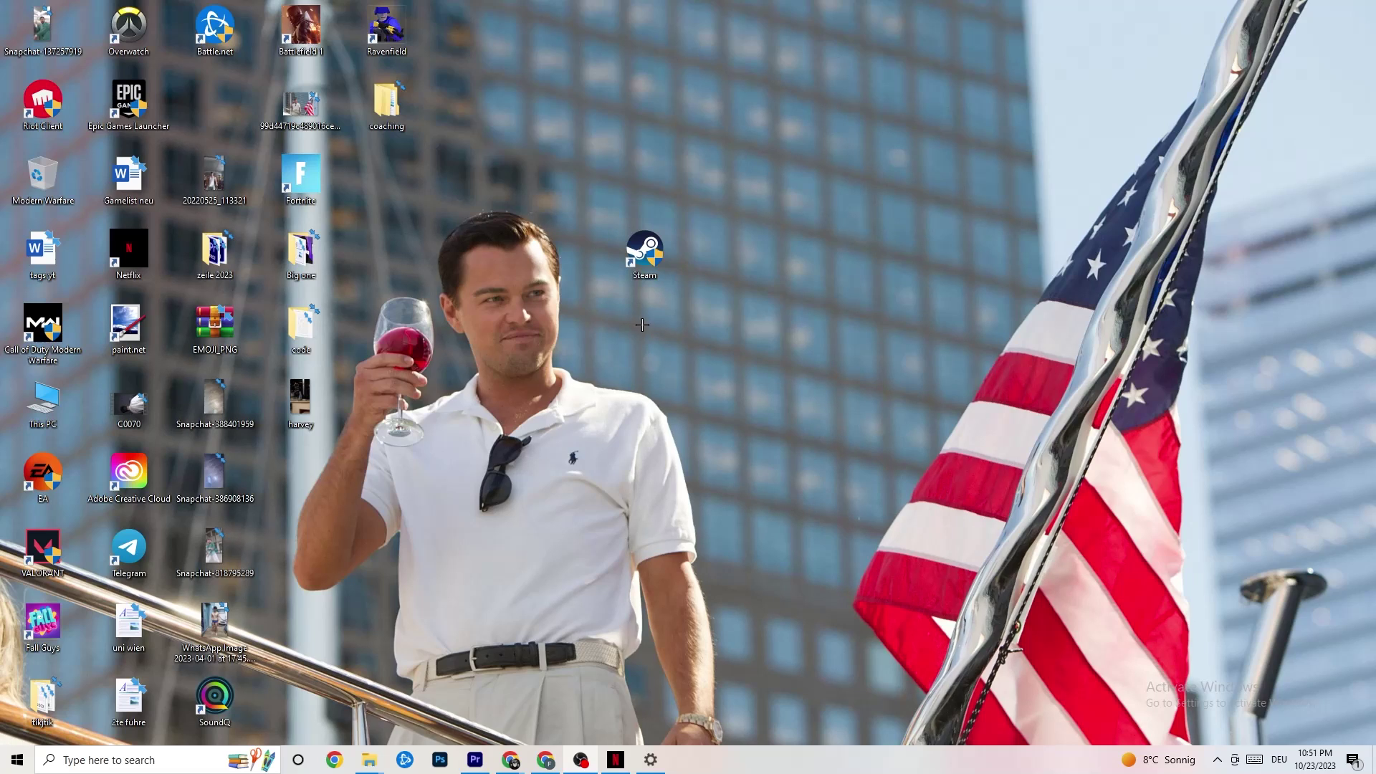
Recheck the Steam shortcut's context menu, then bring up the Start menu.
{"action": "right_click", "coordinate": [620, 257]}
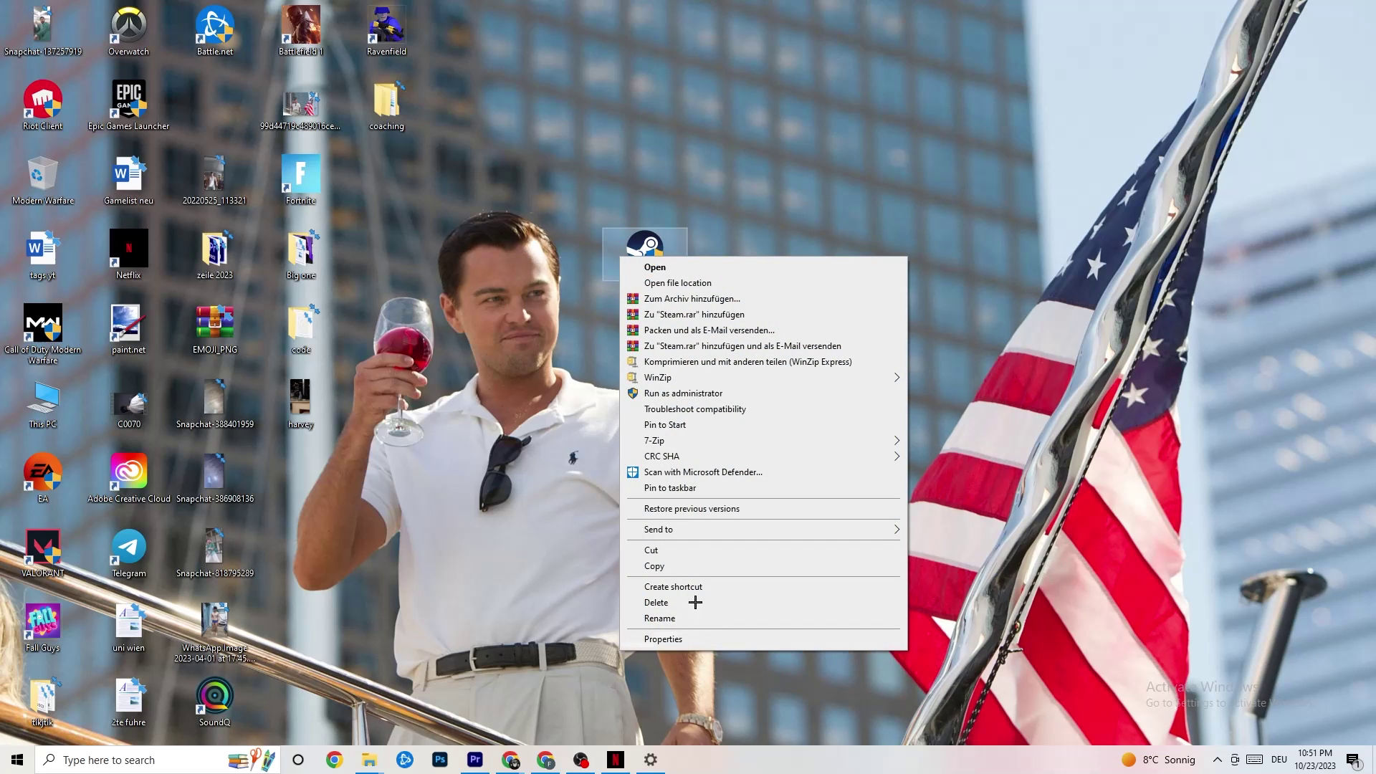
{"action": "left_click", "coordinate": [502, 351]}
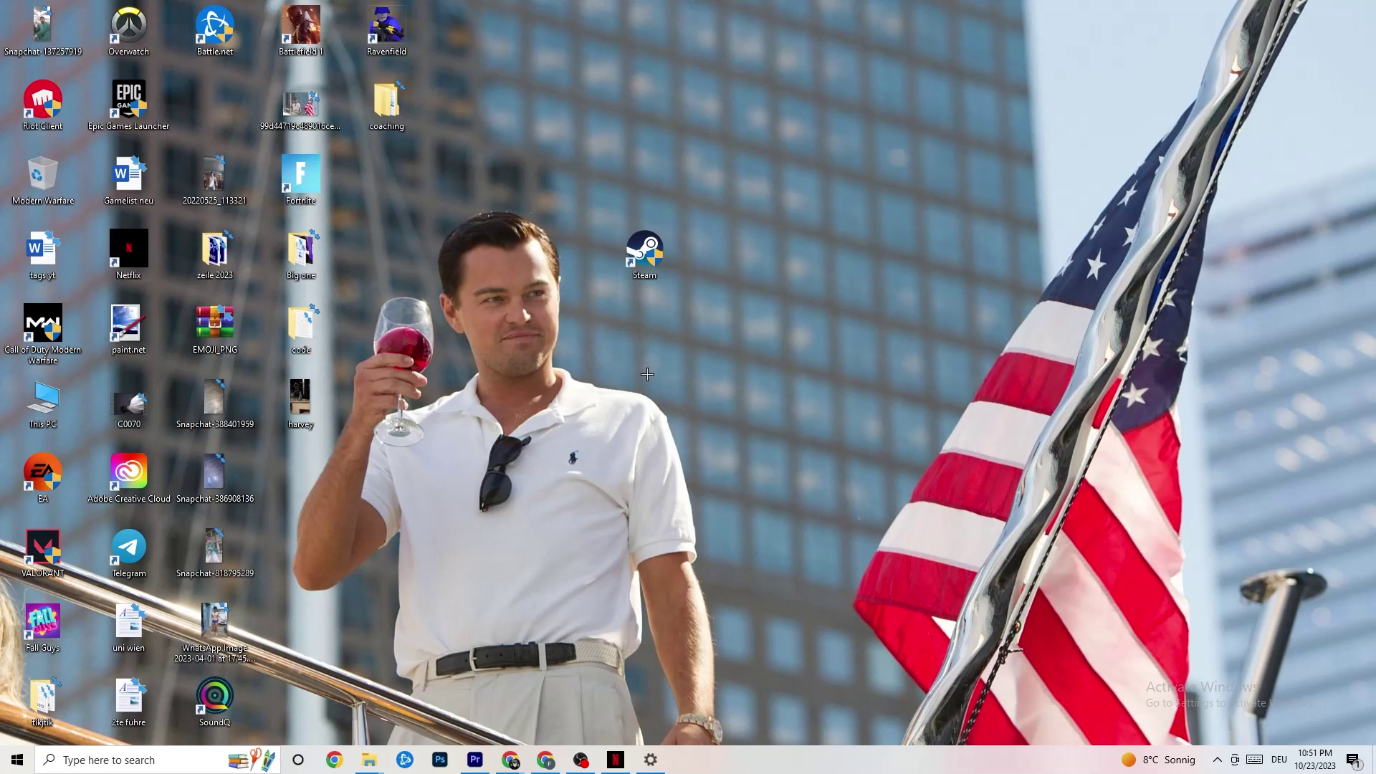
{"action": "left_click", "coordinate": [18, 760]}
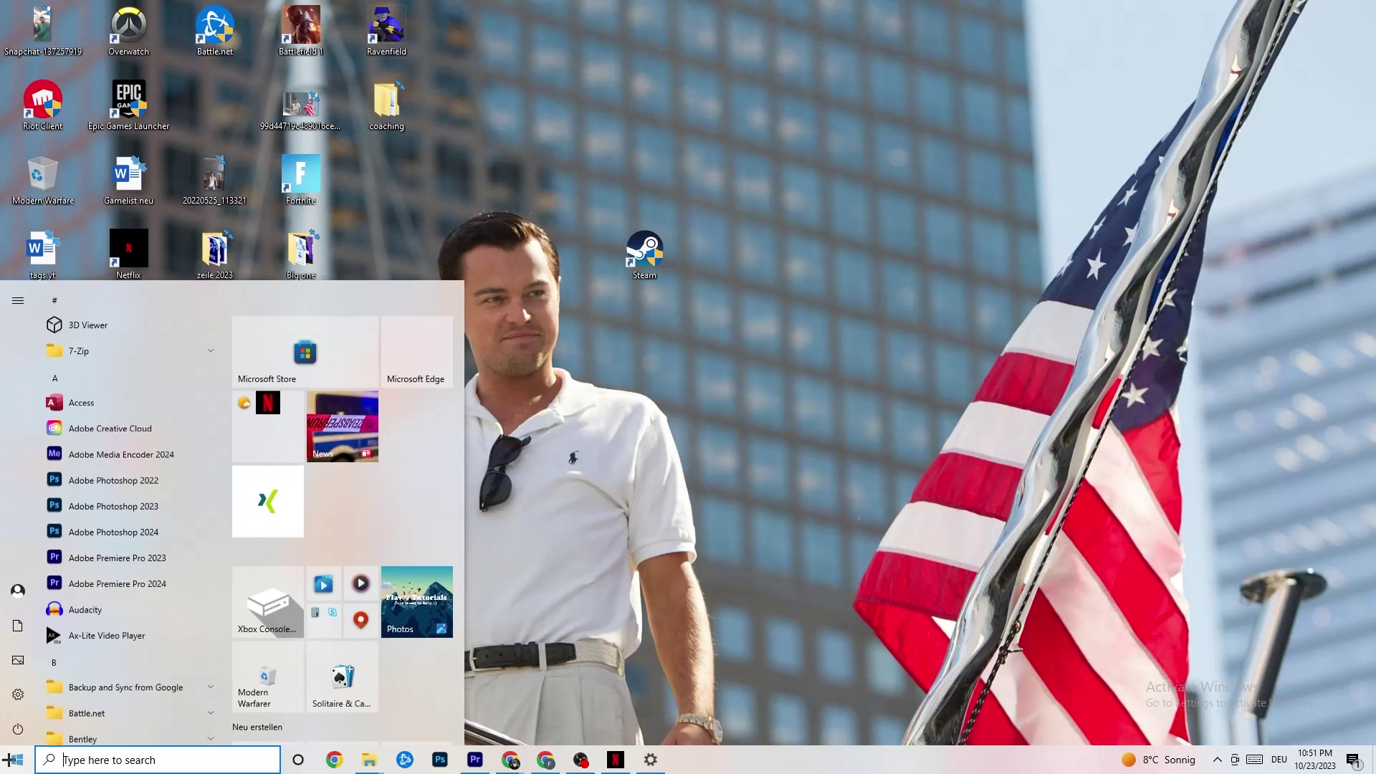
Confirm the display is at 100% scaling and 1920 × 1080, then view Power & sleep.
{"action": "left_click", "coordinate": [18, 692]}
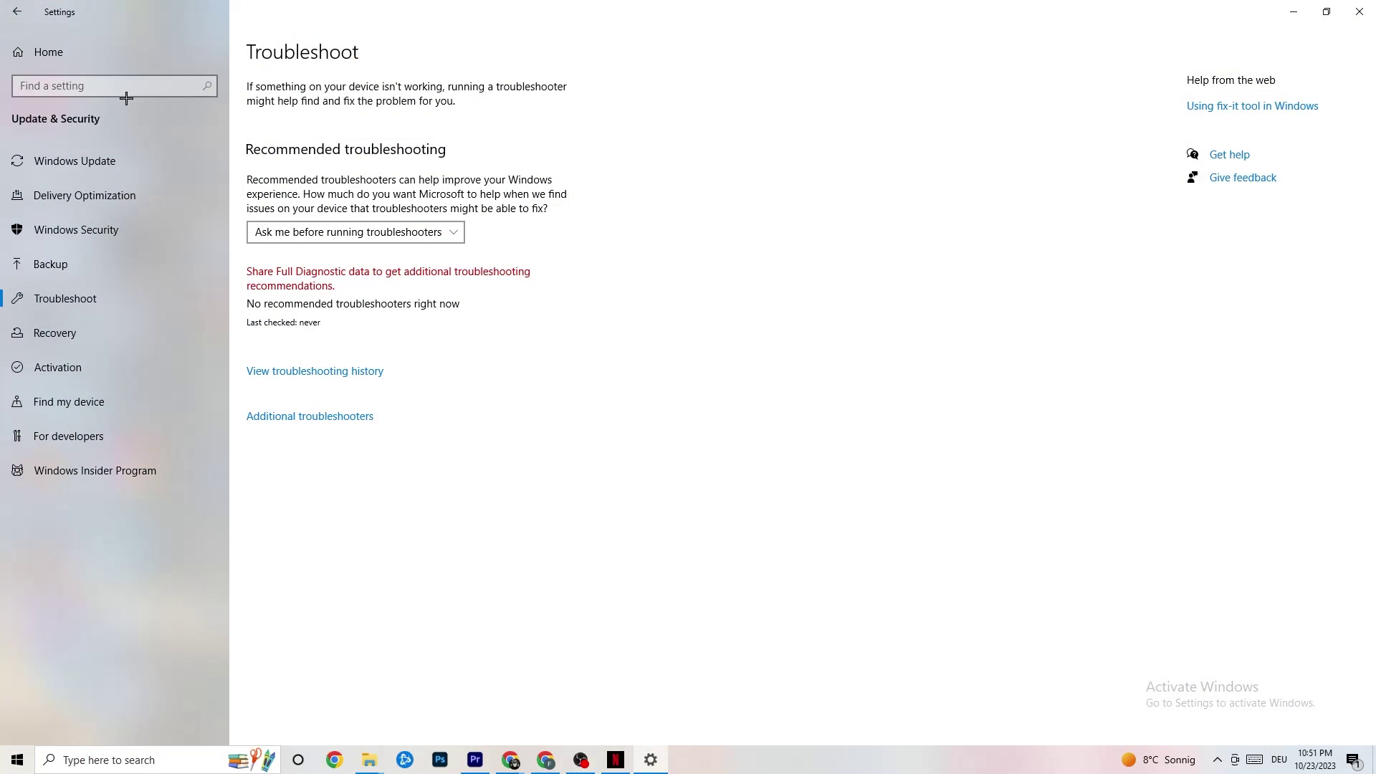
{"action": "left_click", "coordinate": [3, 12]}
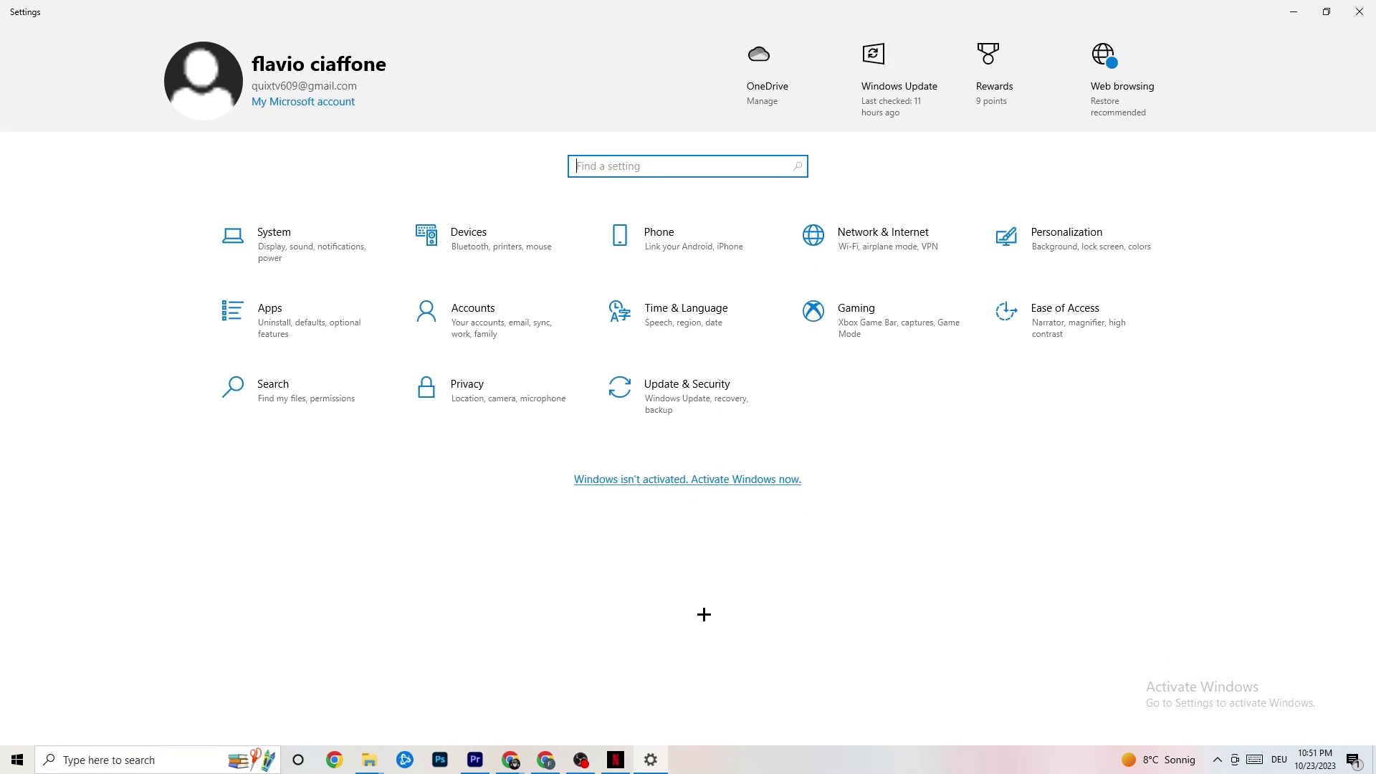
{"action": "left_click", "coordinate": [308, 243]}
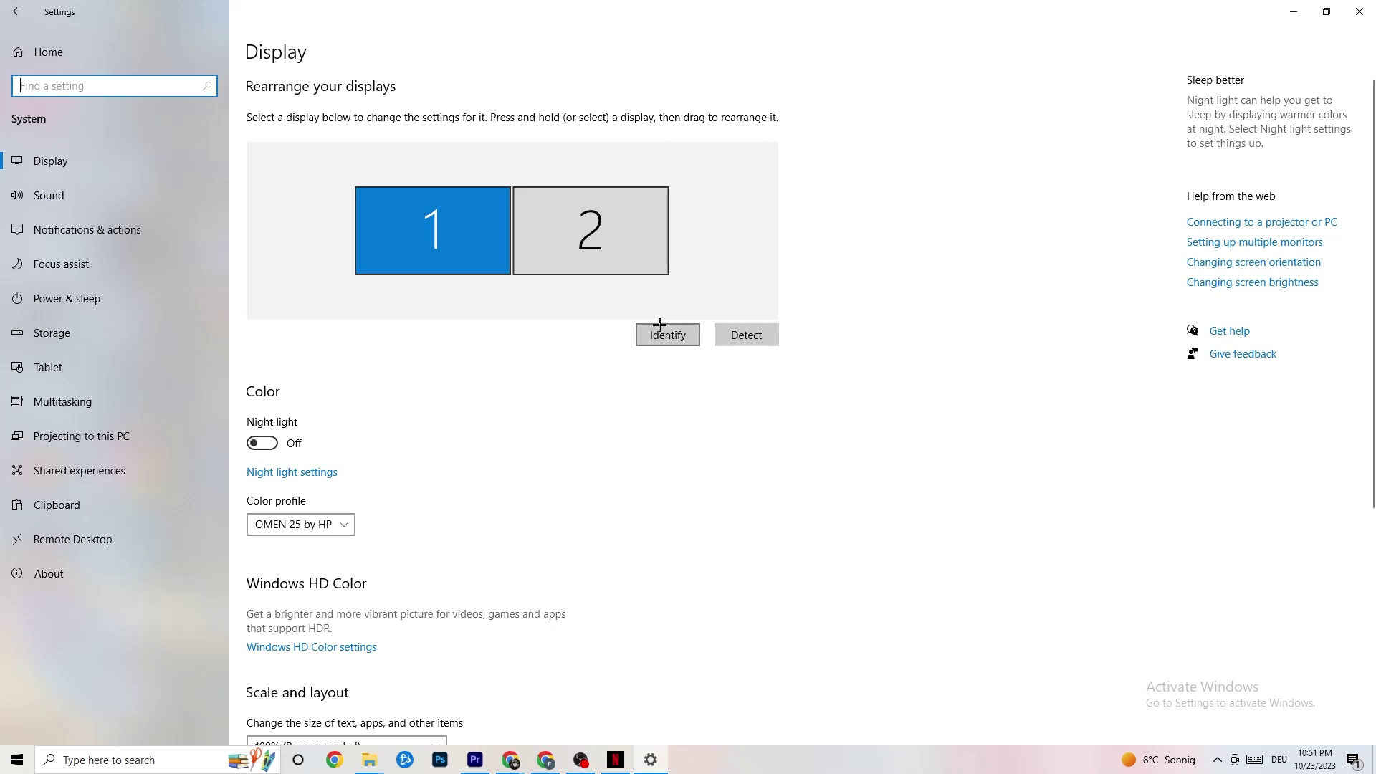
{"action": "scroll", "coordinate": [395, 242], "scroll_direction": "down", "scroll_amount": 5}
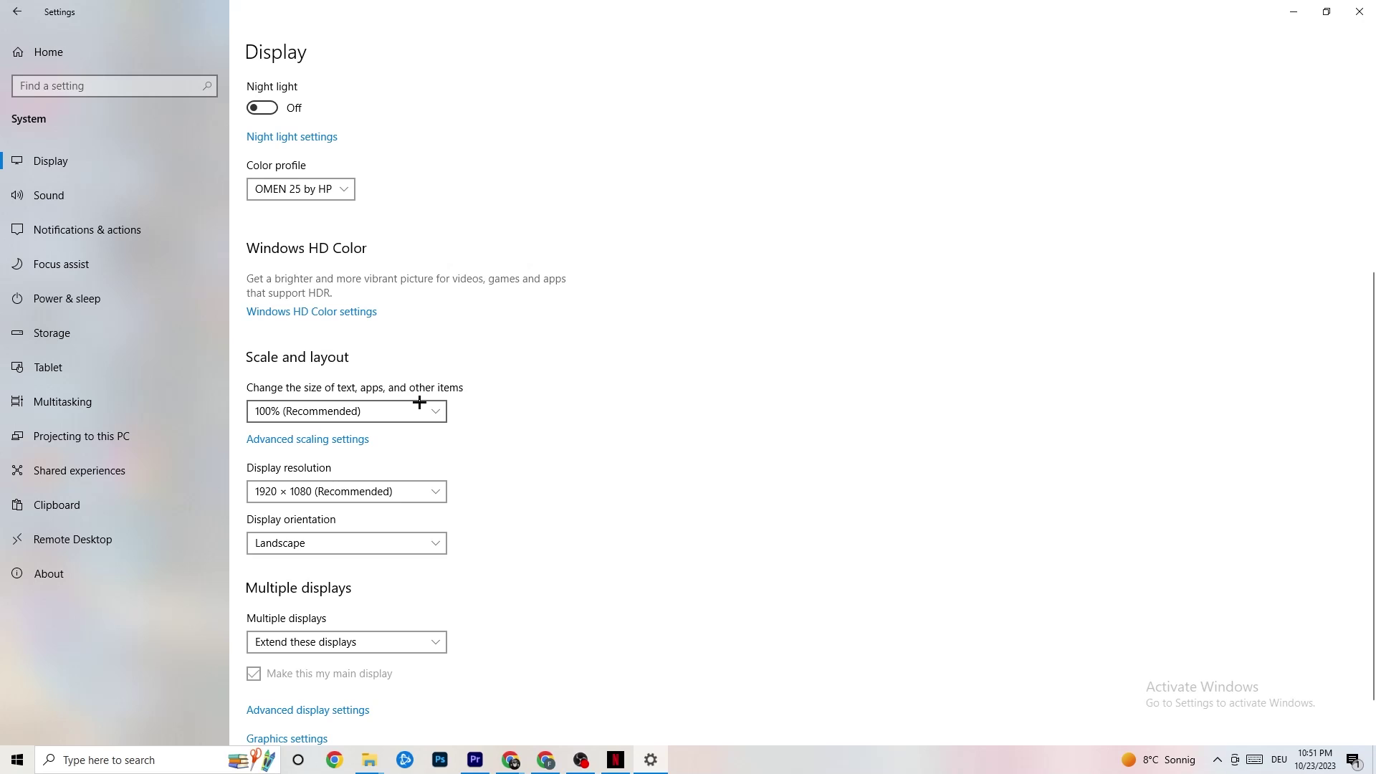
{"action": "left_click", "coordinate": [420, 402]}
{"action": "left_click", "coordinate": [624, 350]}
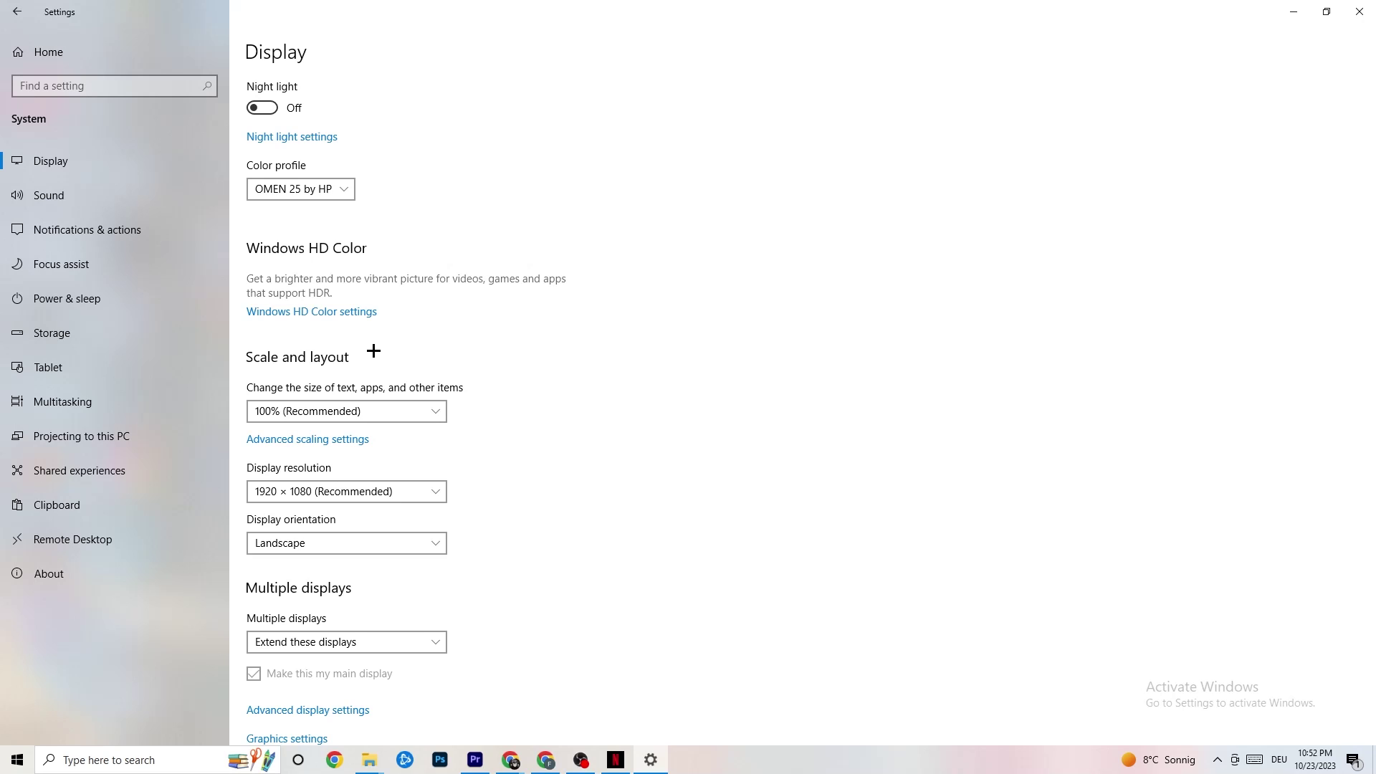
{"action": "left_click", "coordinate": [91, 295]}
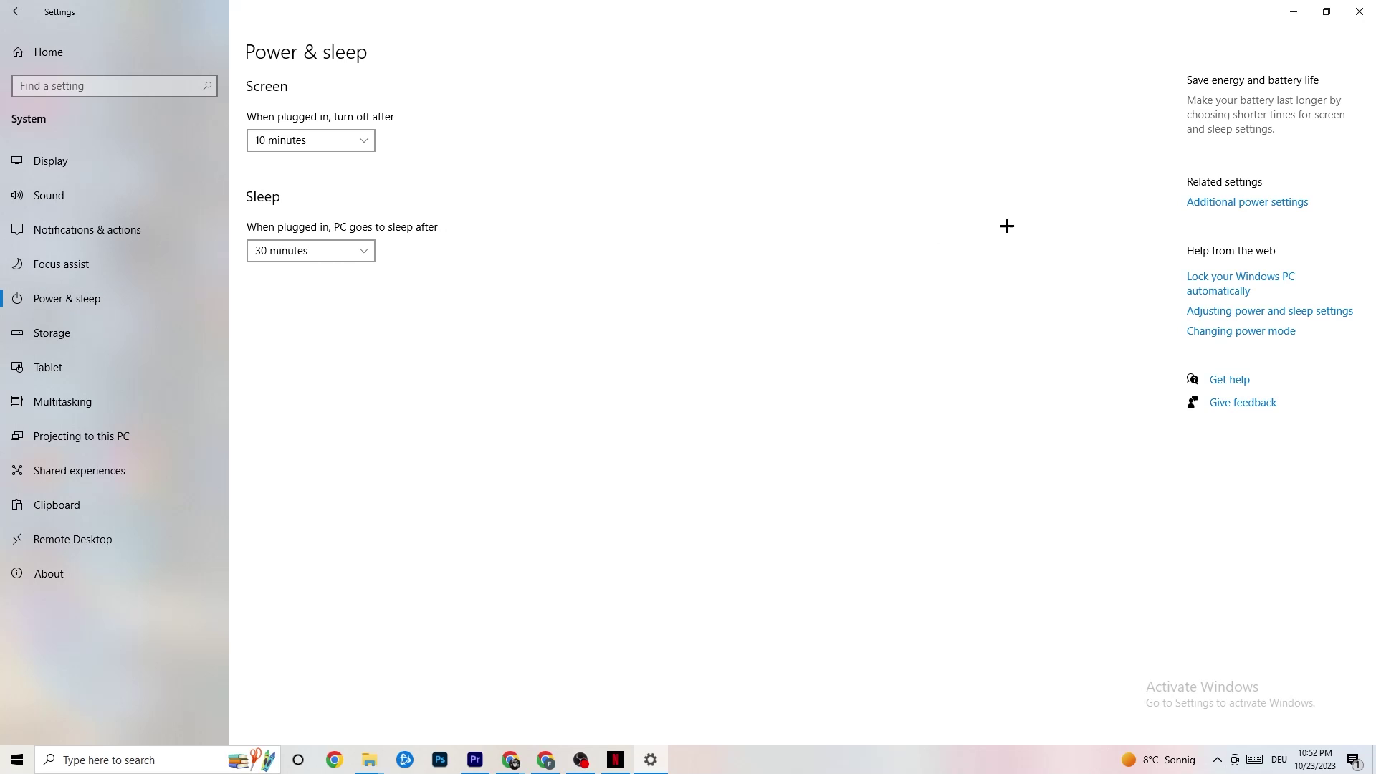
Review power plans with Balanced selected, then check Storage Sense's weekly run schedule.
{"action": "left_click", "coordinate": [1260, 204]}
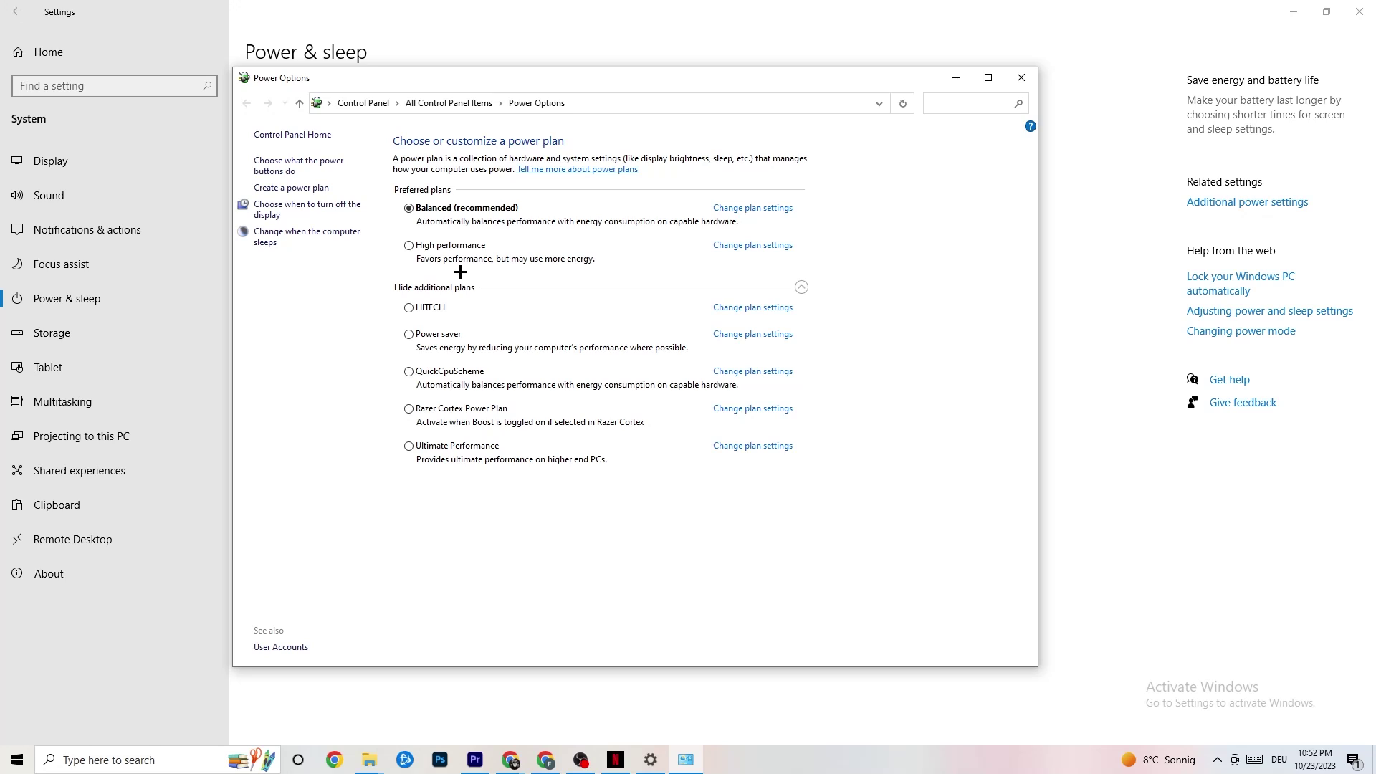
{"action": "left_click", "coordinate": [1021, 78]}
{"action": "left_click", "coordinate": [95, 338]}
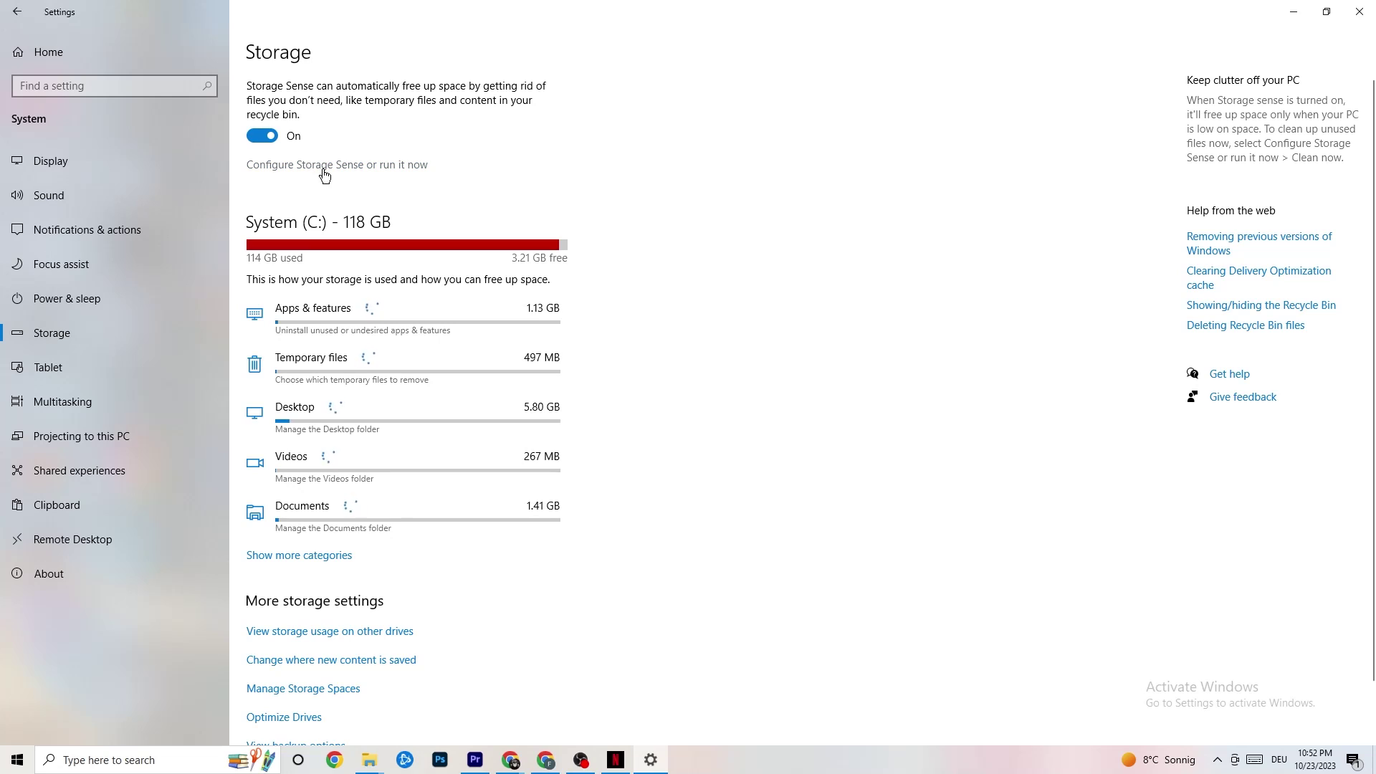
{"action": "left_click", "coordinate": [386, 166]}
{"action": "left_click", "coordinate": [172, 208]}
{"action": "left_click", "coordinate": [566, 269]}
Keep Storage Sense at Every week and recycle bin cleanup at 14 days, then return home.
{"action": "left_click", "coordinate": [98, 206]}
{"action": "left_click", "coordinate": [463, 115]}
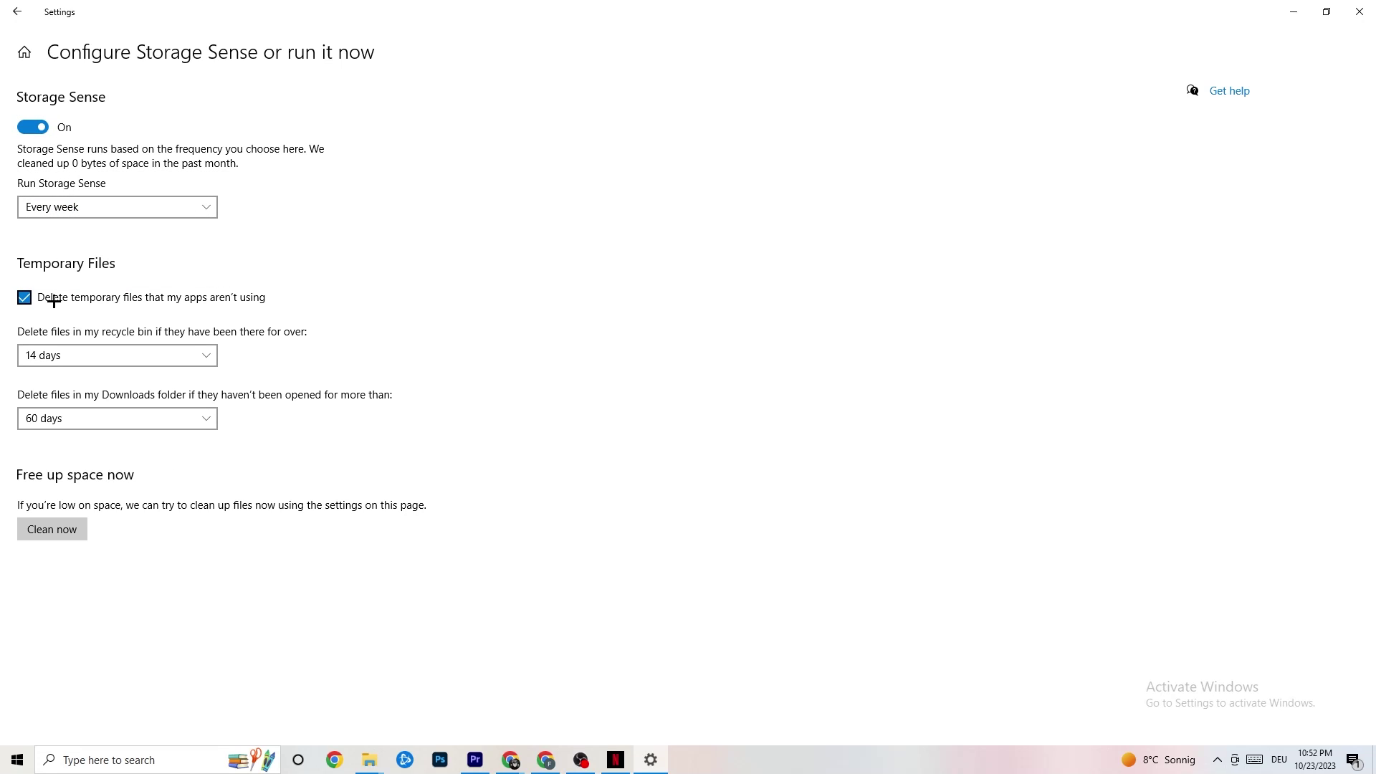
{"action": "left_click", "coordinate": [159, 356]}
{"action": "left_click", "coordinate": [571, 301]}
{"action": "left_click", "coordinate": [28, 13]}
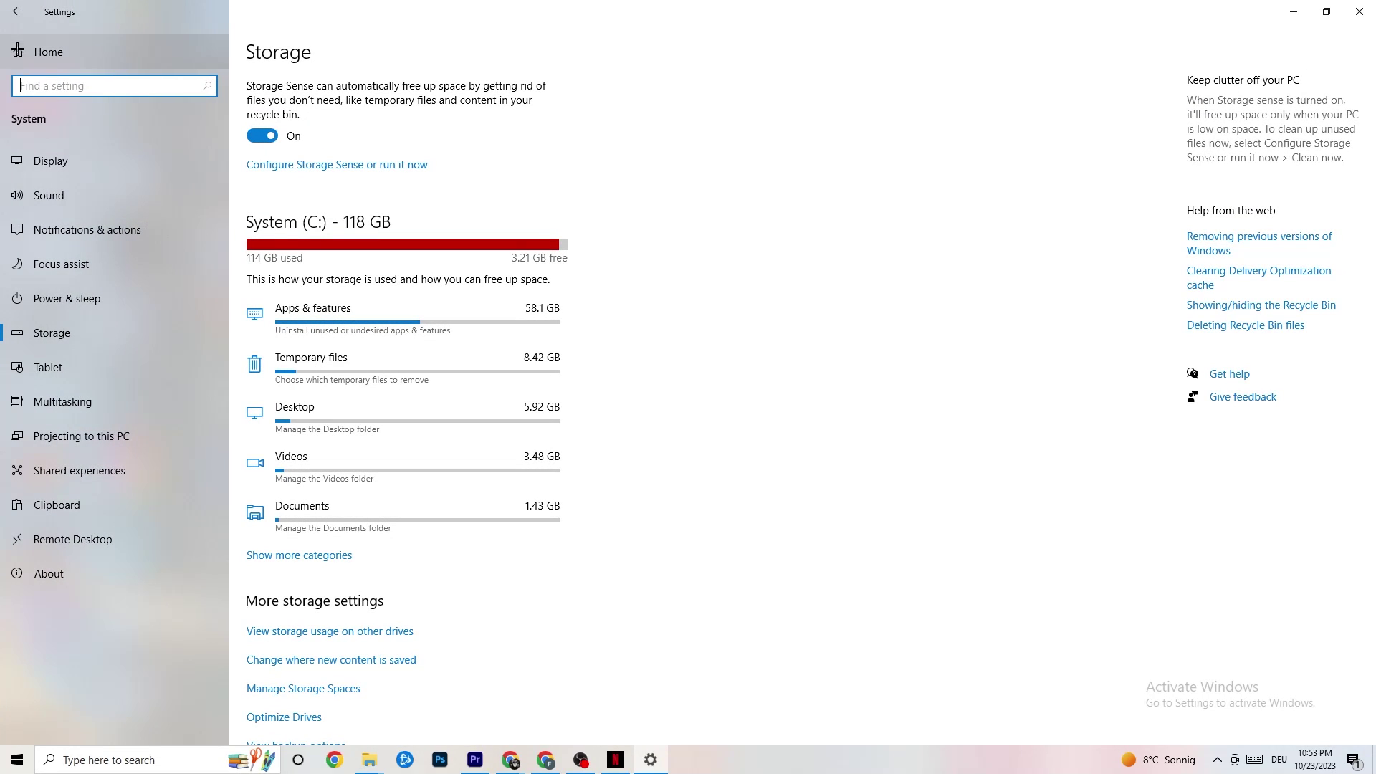
{"action": "left_click", "coordinate": [17, 11]}
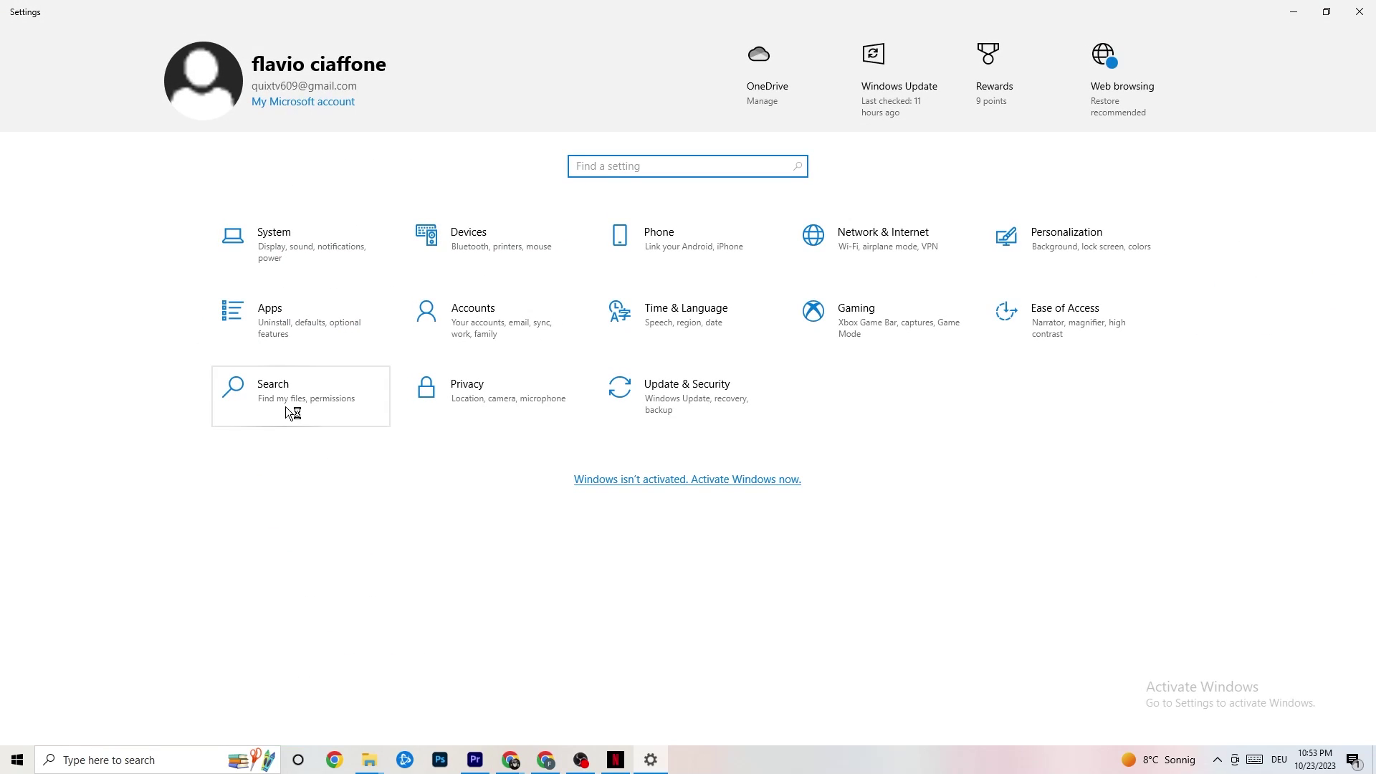
Open Gaming settings with Xbox Game Bar off and view the Captures options.
{"action": "left_click", "coordinate": [885, 331]}
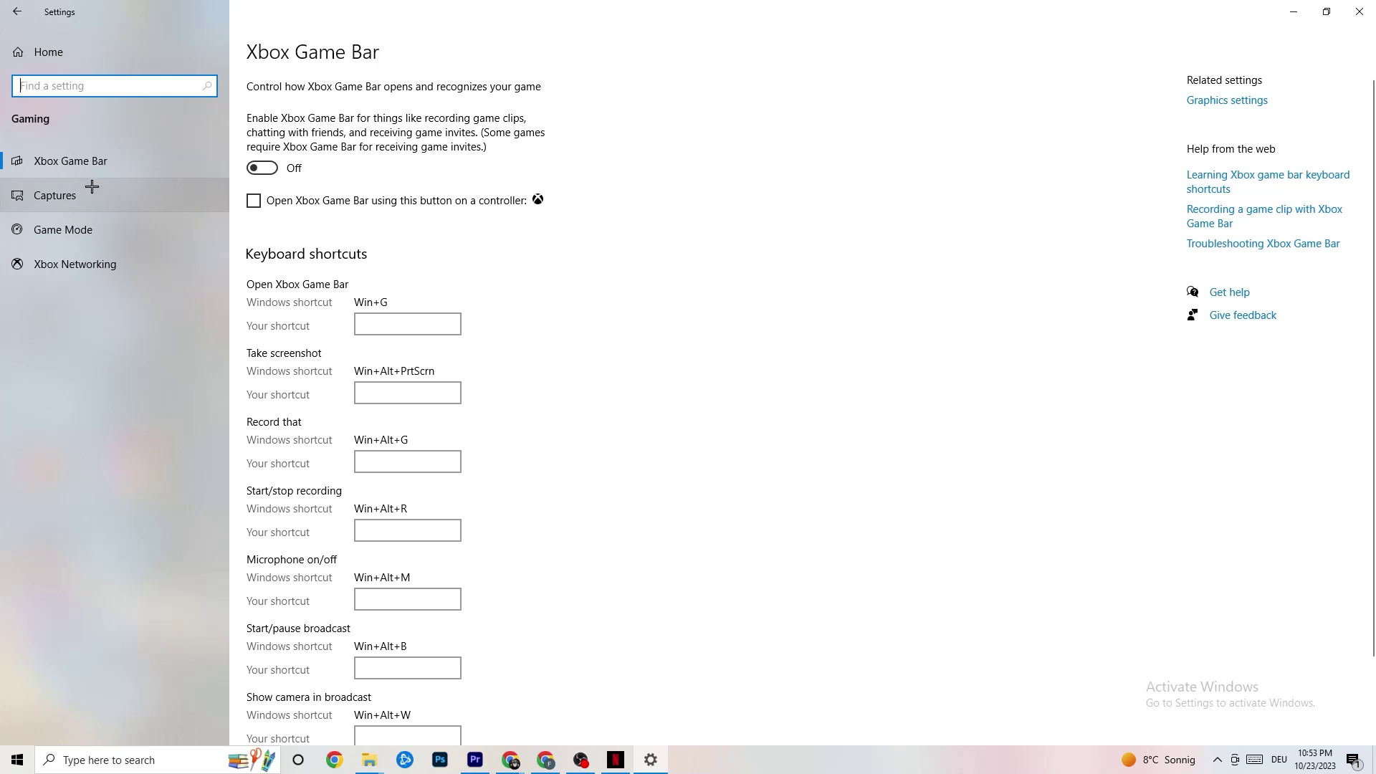
{"action": "left_click", "coordinate": [54, 195]}
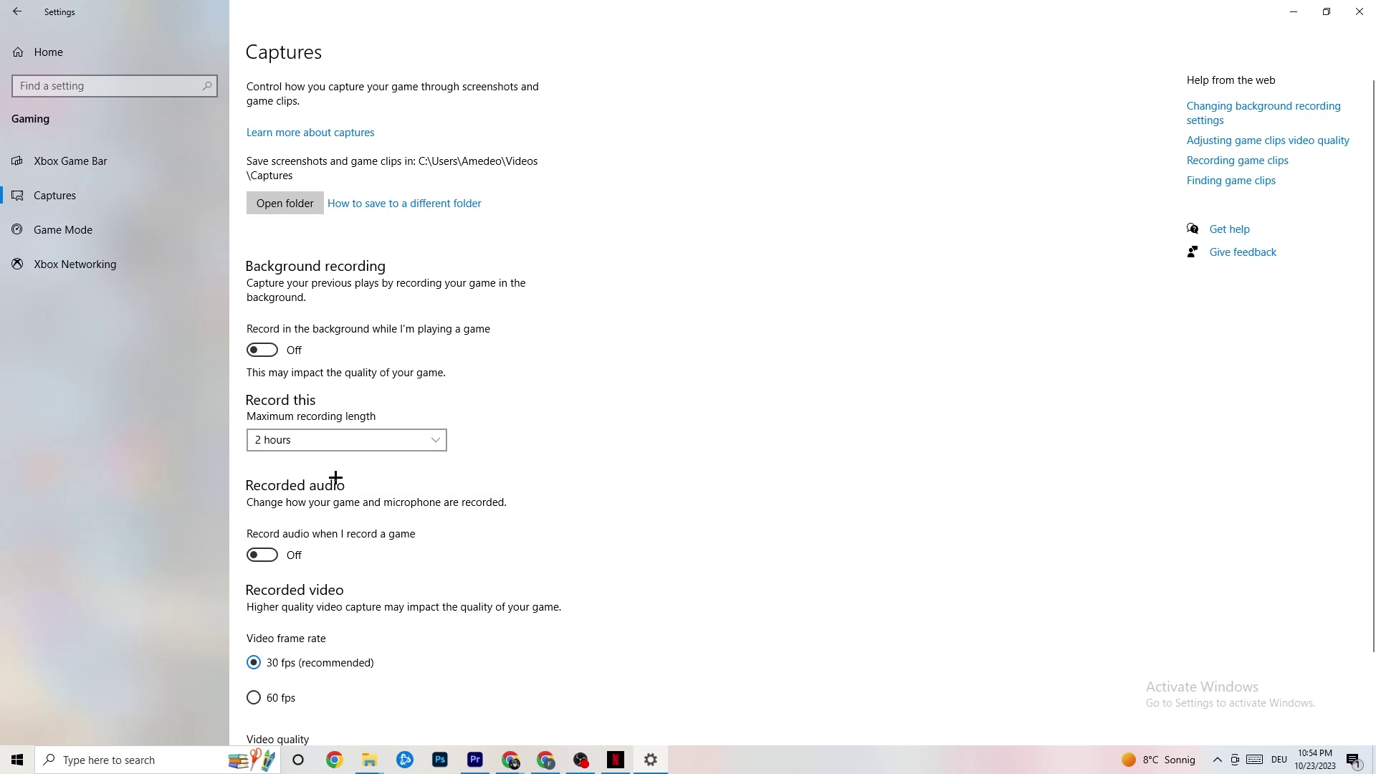
Confirm Game Mode is switched on, then close Settings.
{"action": "left_click", "coordinate": [136, 229]}
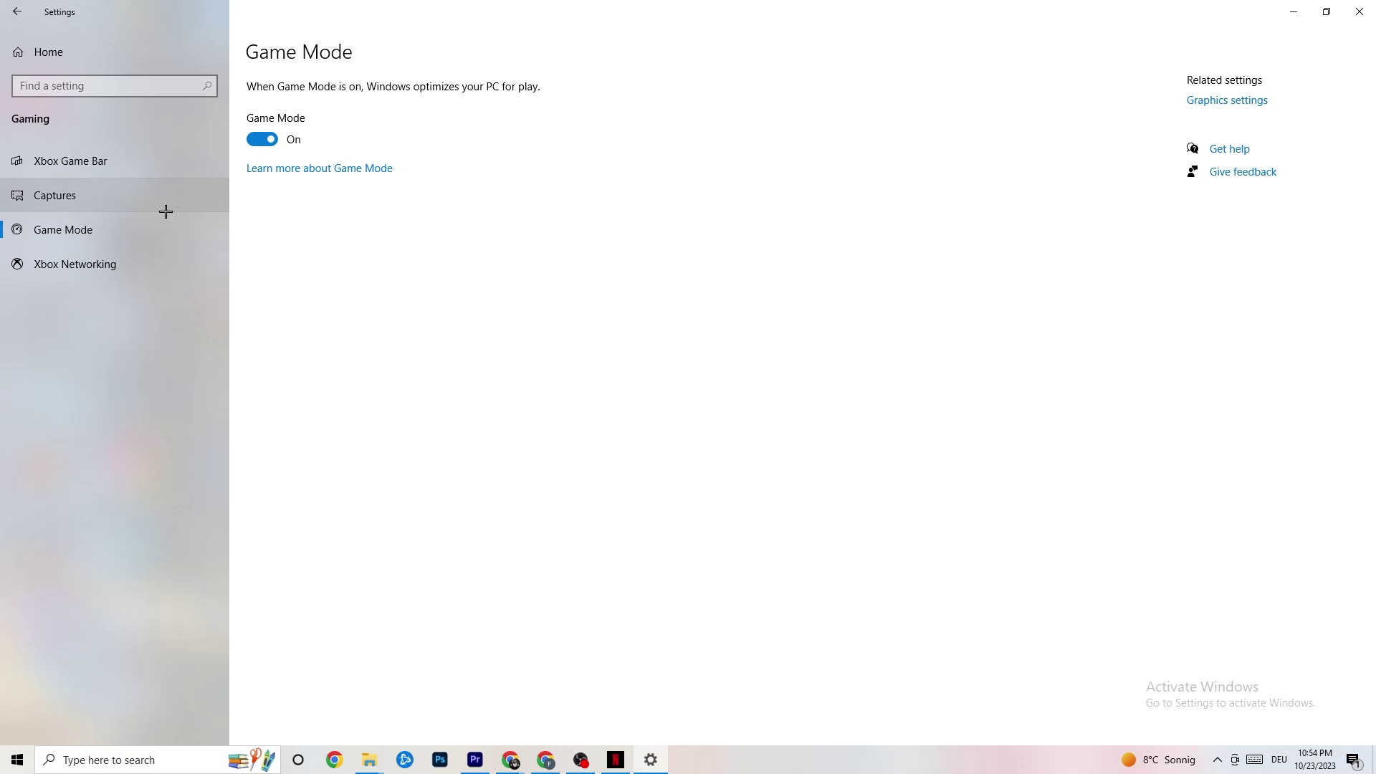
{"action": "left_click", "coordinate": [1359, 12]}
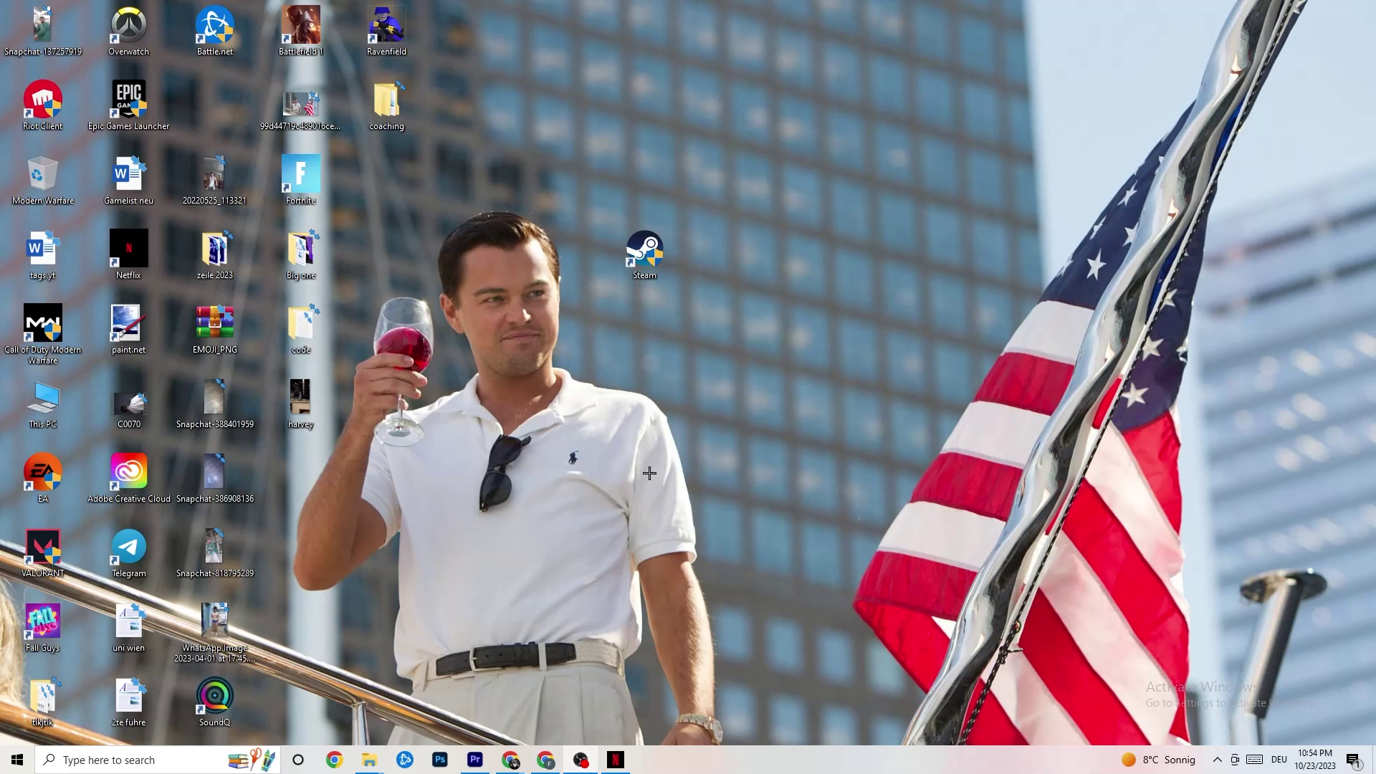
Open Task Manager maximized, check the Netflix process actions, and switch to the Details list.
{"action": "right_click", "coordinate": [703, 769]}
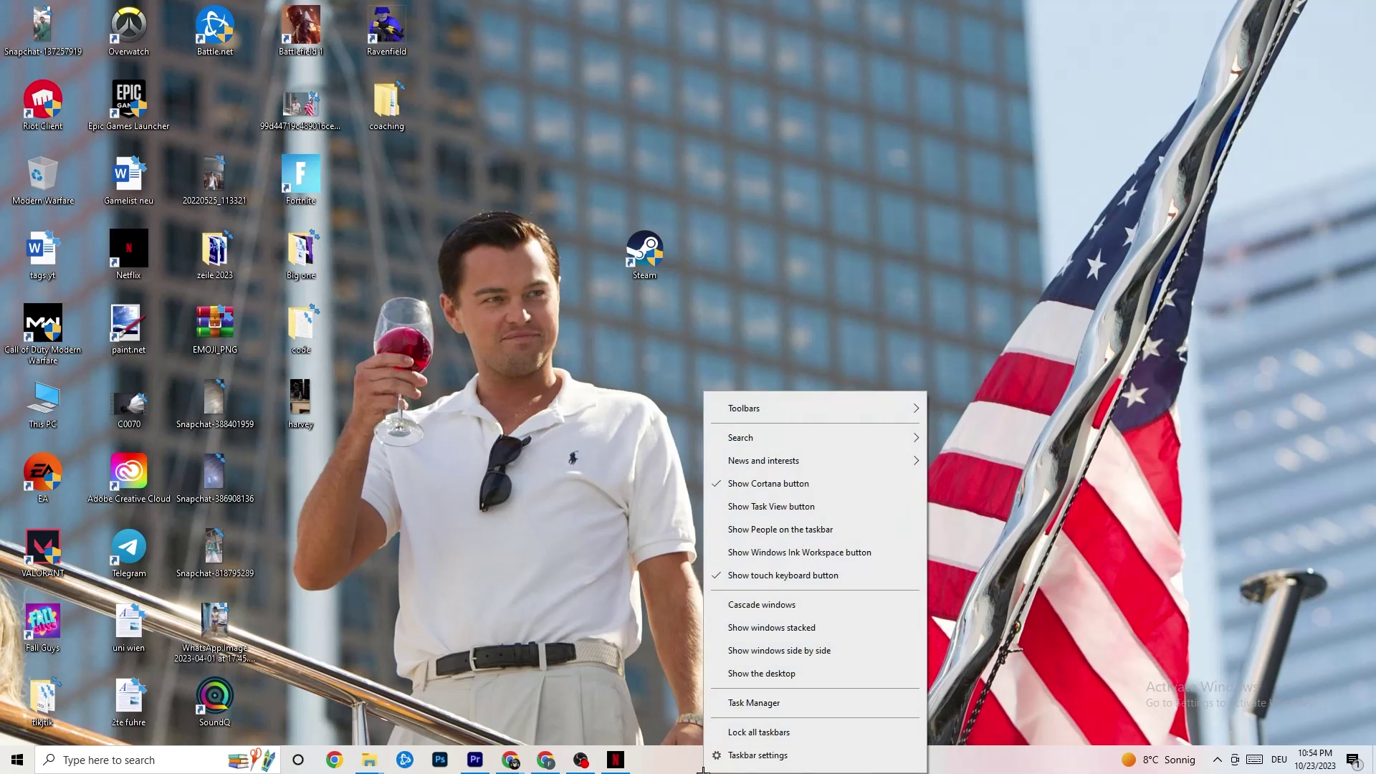
{"action": "left_click", "coordinate": [746, 704]}
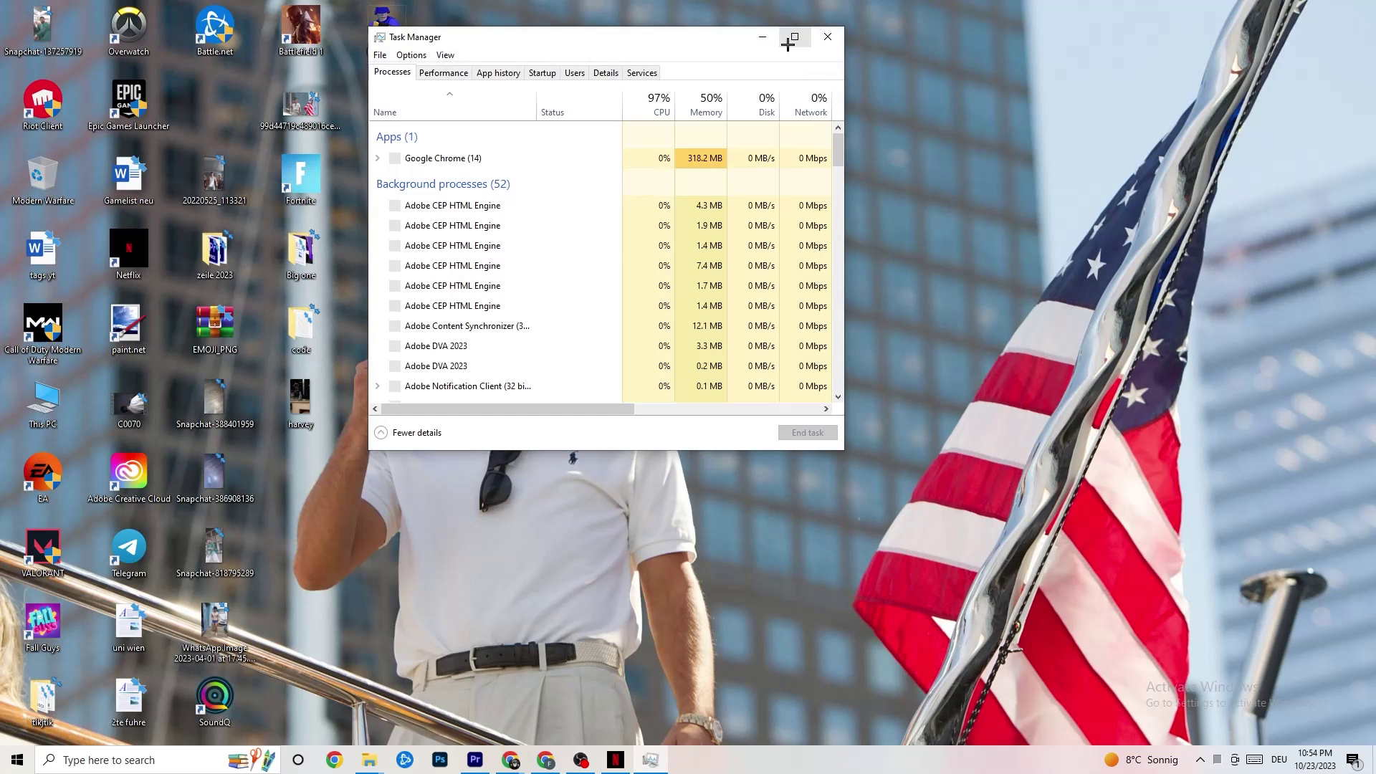
{"action": "left_click", "coordinate": [787, 45]}
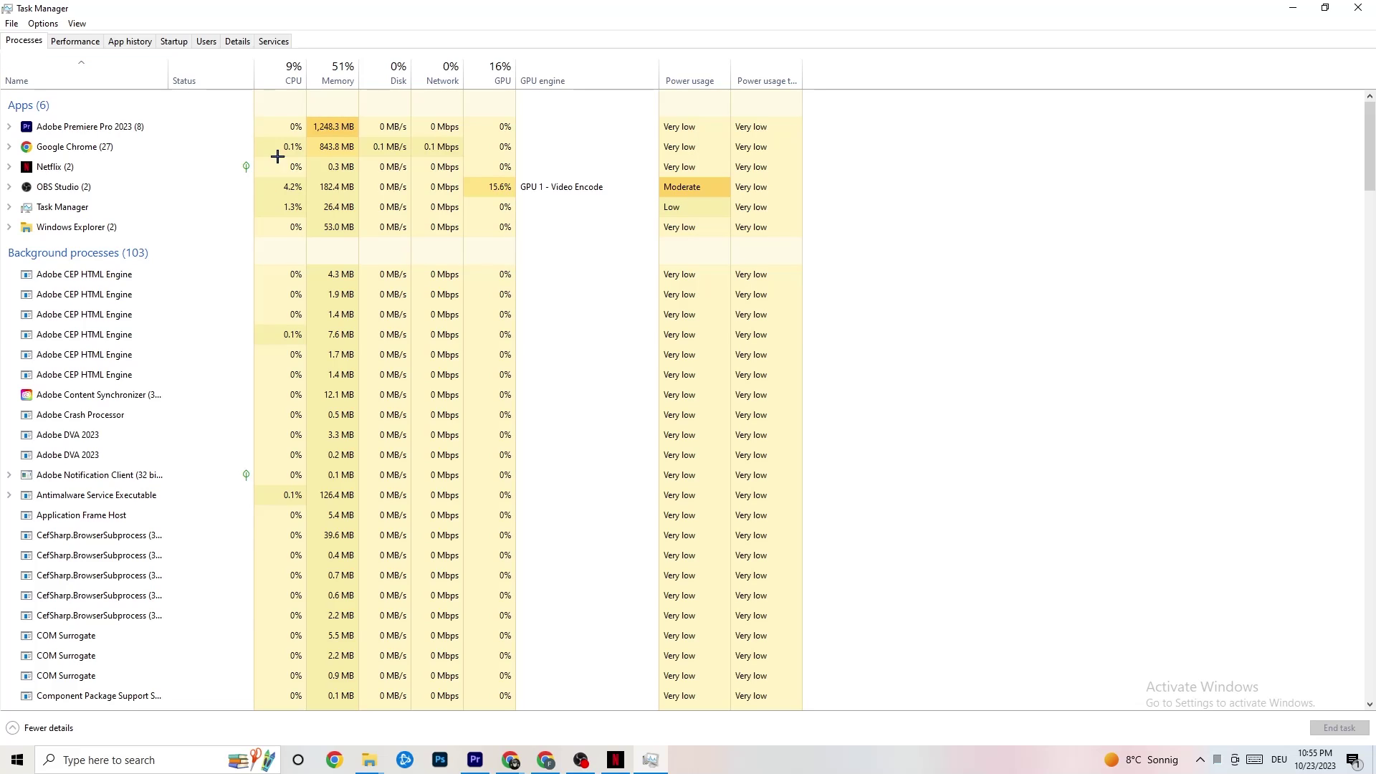
{"action": "scroll", "coordinate": [272, 487], "scroll_direction": "down", "scroll_amount": 8}
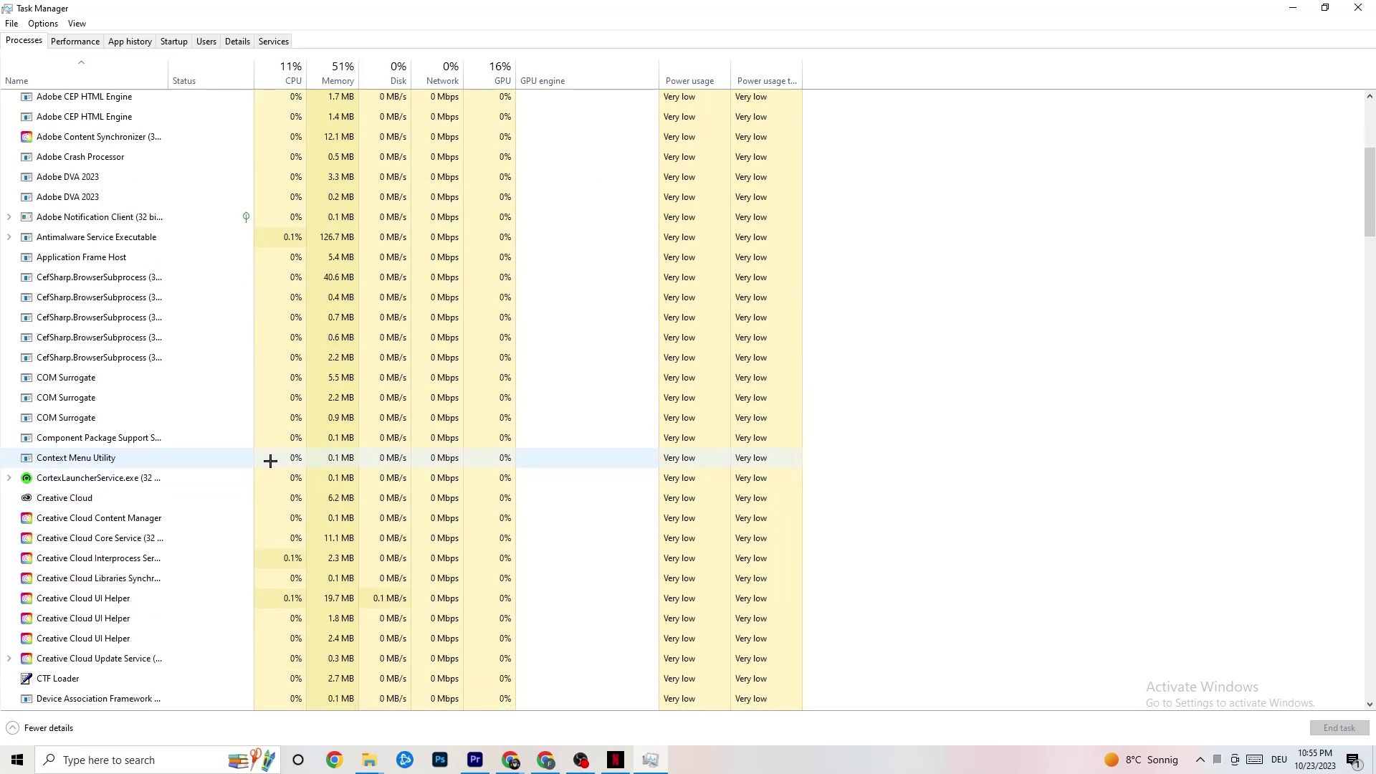
{"action": "scroll", "coordinate": [267, 480], "scroll_direction": "up", "scroll_amount": 8}
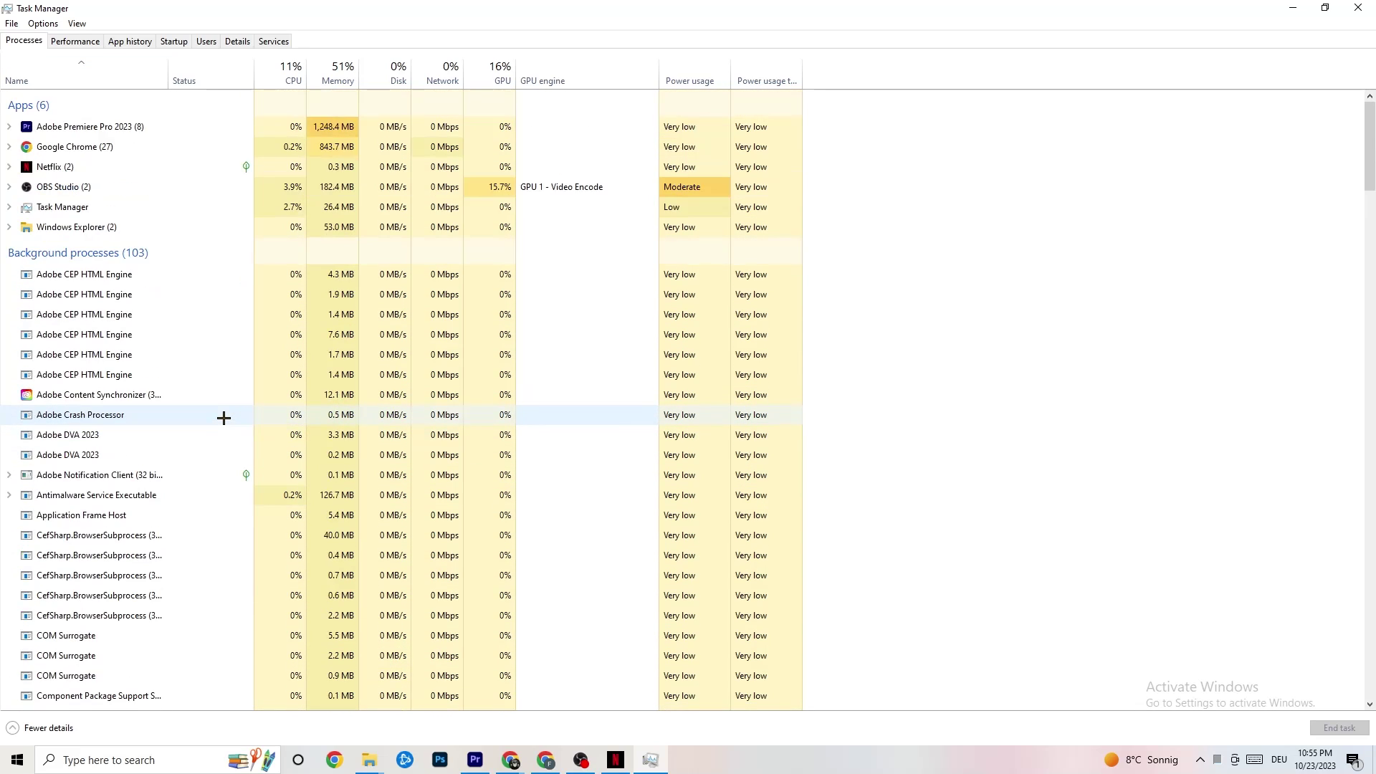
{"action": "right_click", "coordinate": [88, 167]}
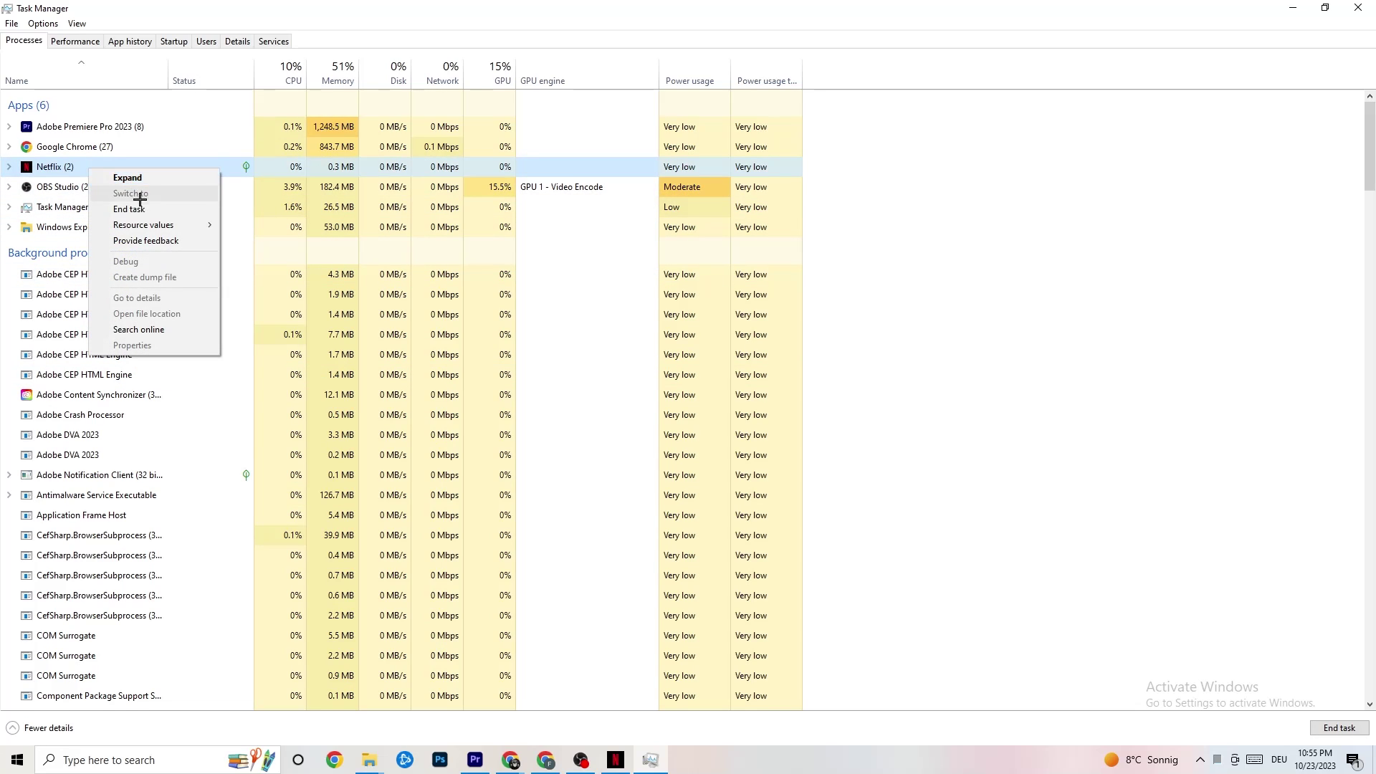
{"action": "left_click", "coordinate": [862, 504]}
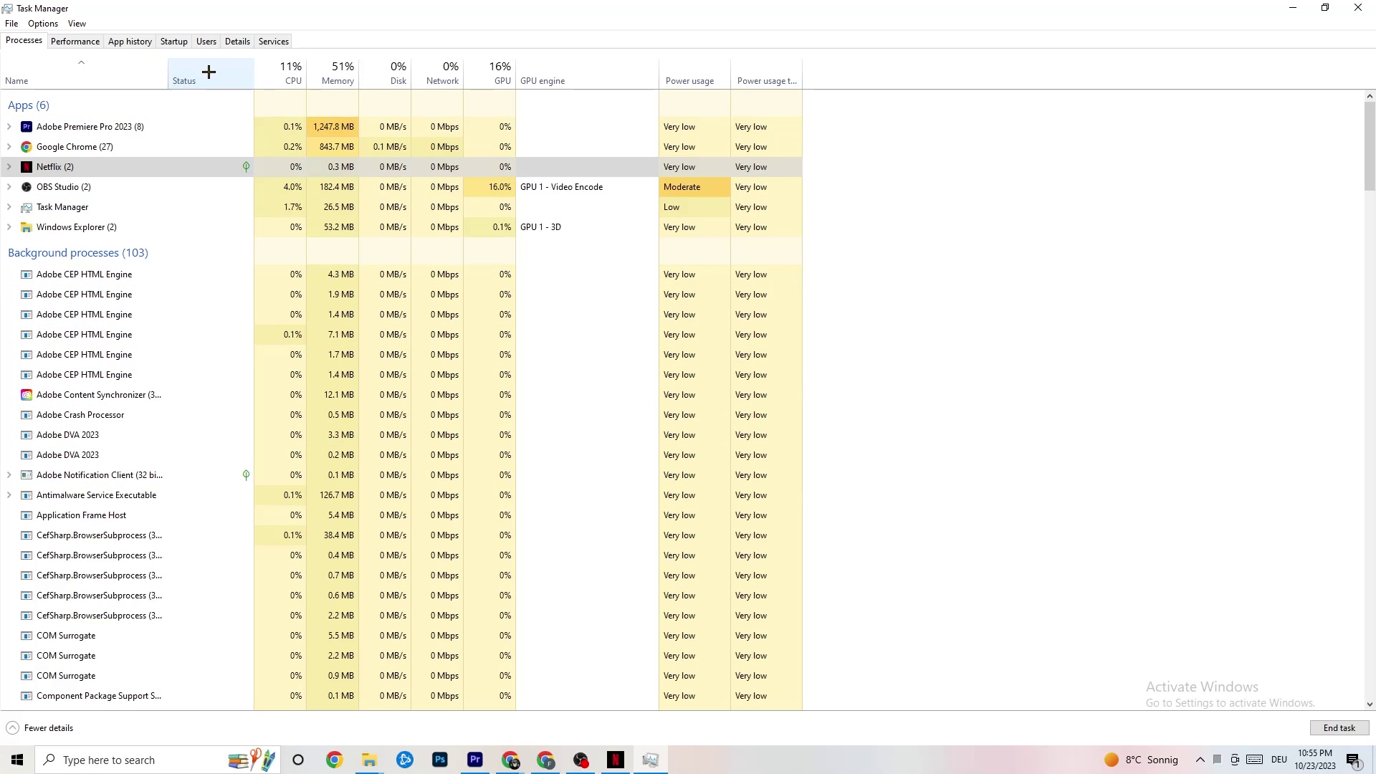
{"action": "left_click", "coordinate": [226, 43]}
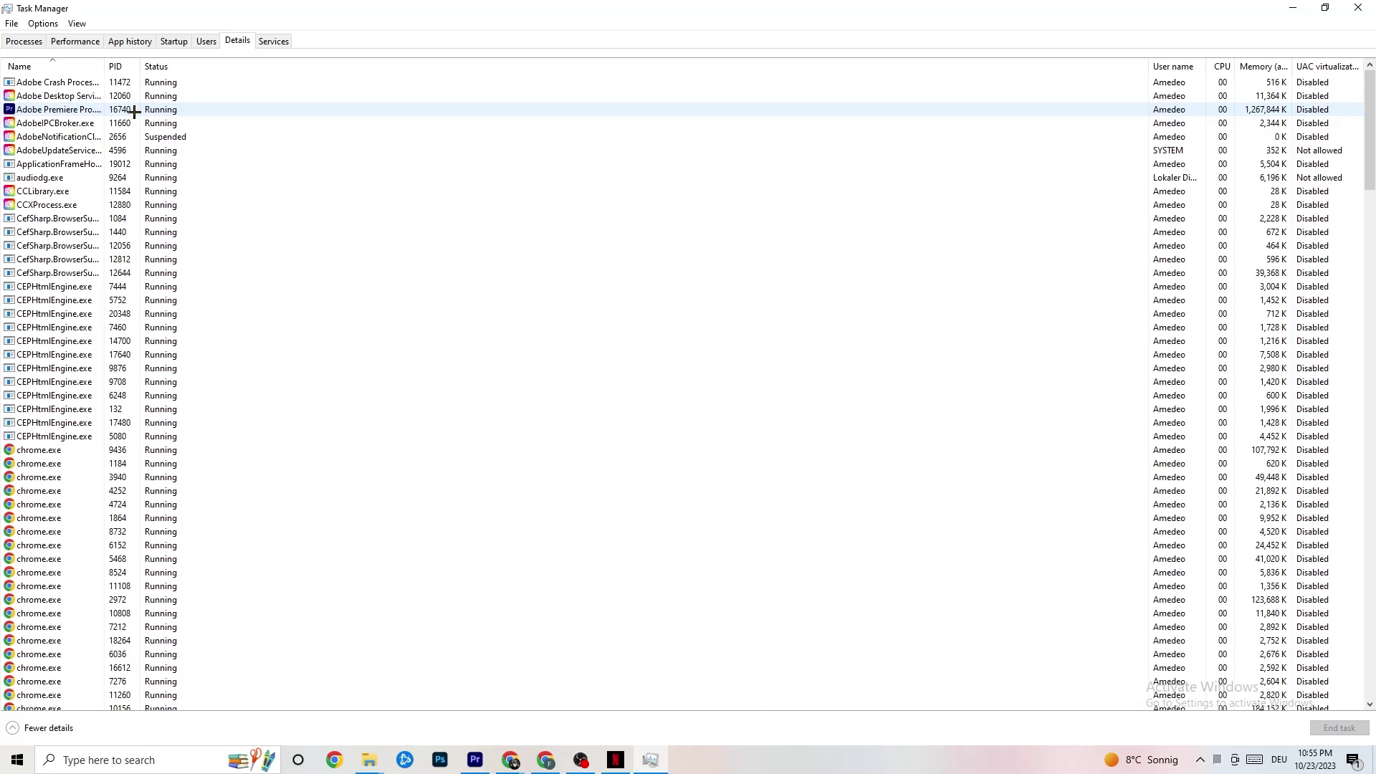
Review Adobe Premiere Pro's priority options without changing them, then view the Startup apps.
{"action": "right_click", "coordinate": [134, 111]}
{"action": "mouse_move", "coordinate": [211, 174]}
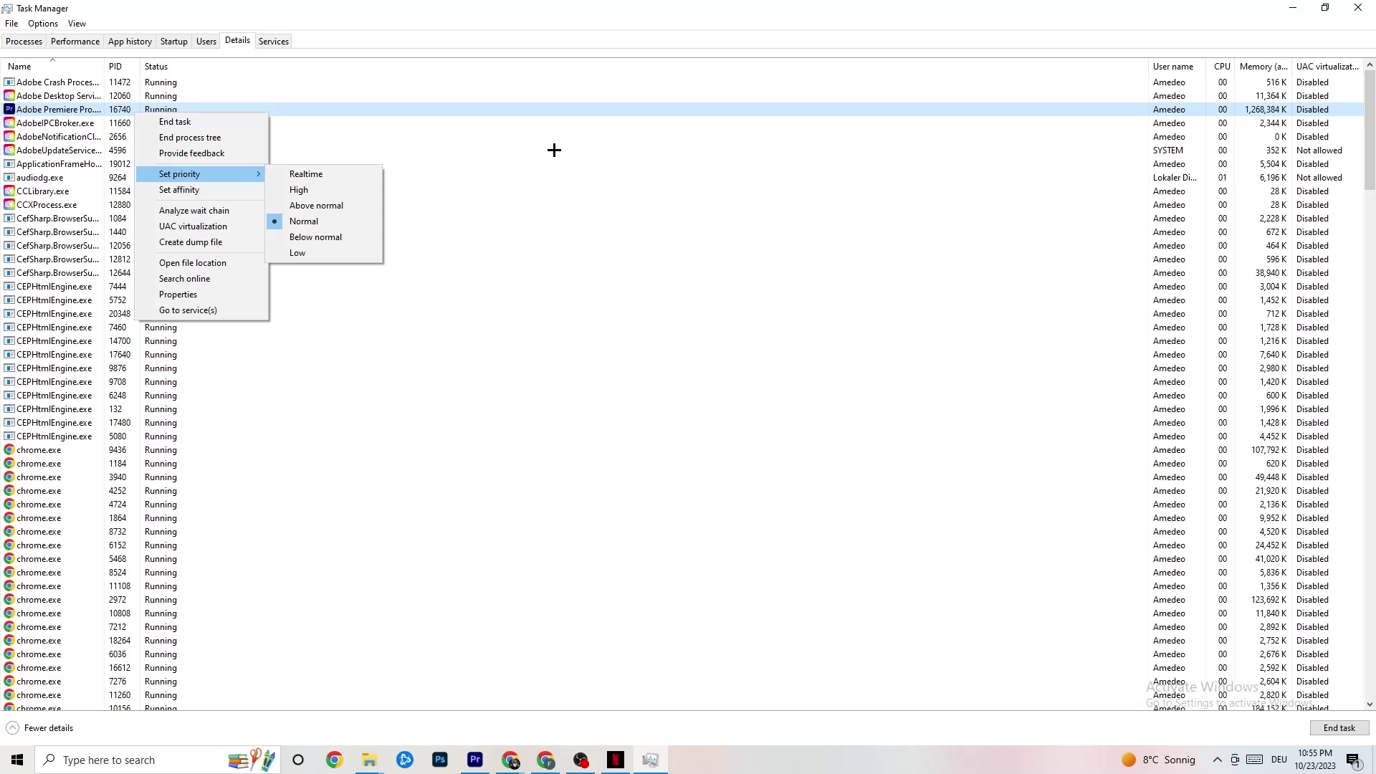
{"action": "left_click", "coordinate": [230, 174]}
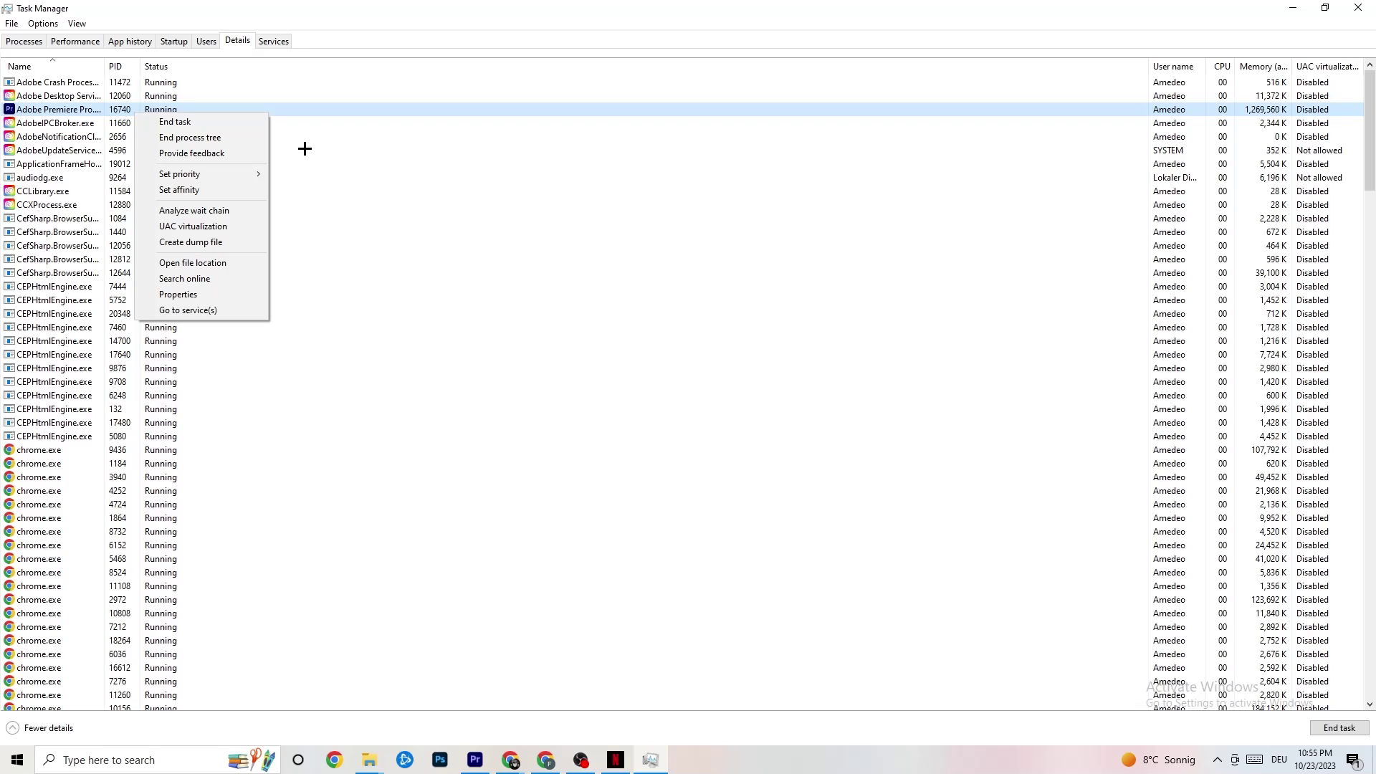
{"action": "left_click", "coordinate": [172, 41]}
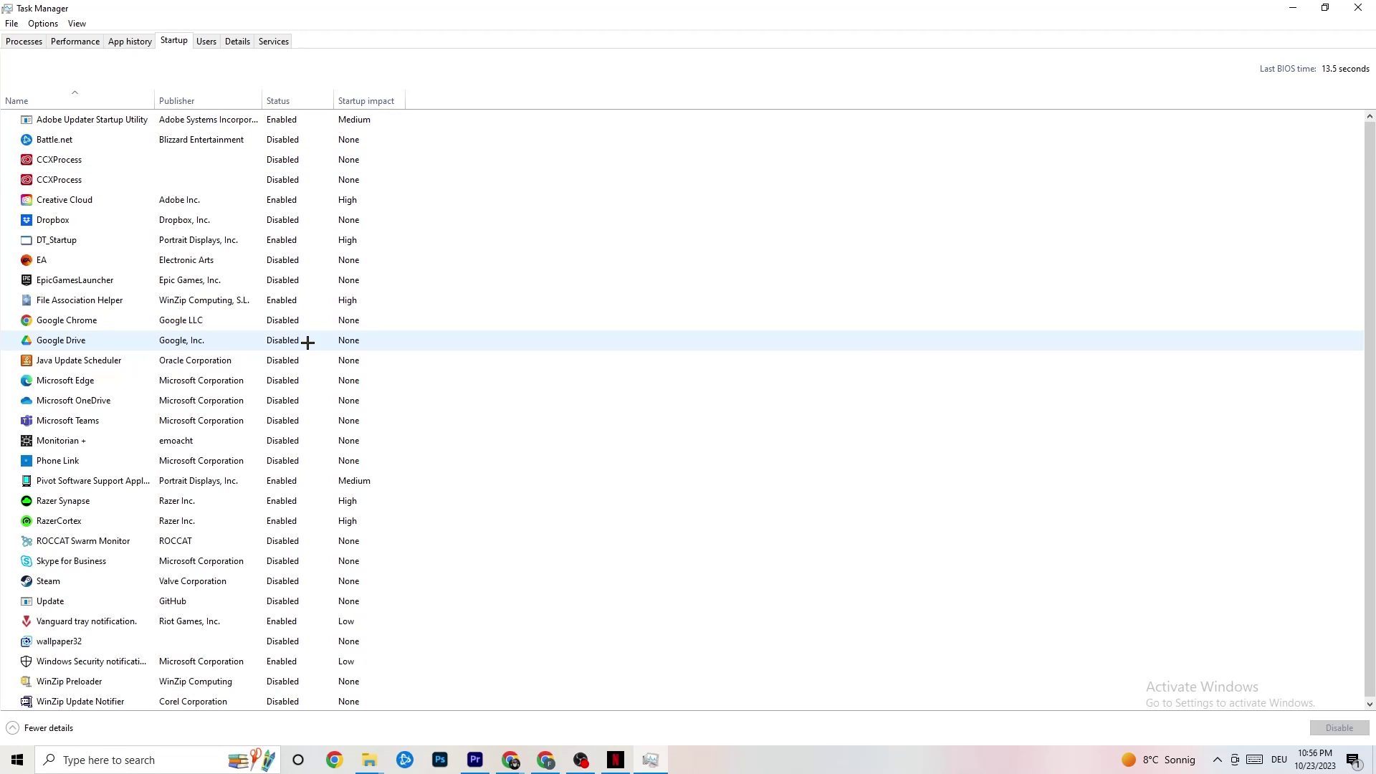
{"action": "right_click", "coordinate": [197, 341]}
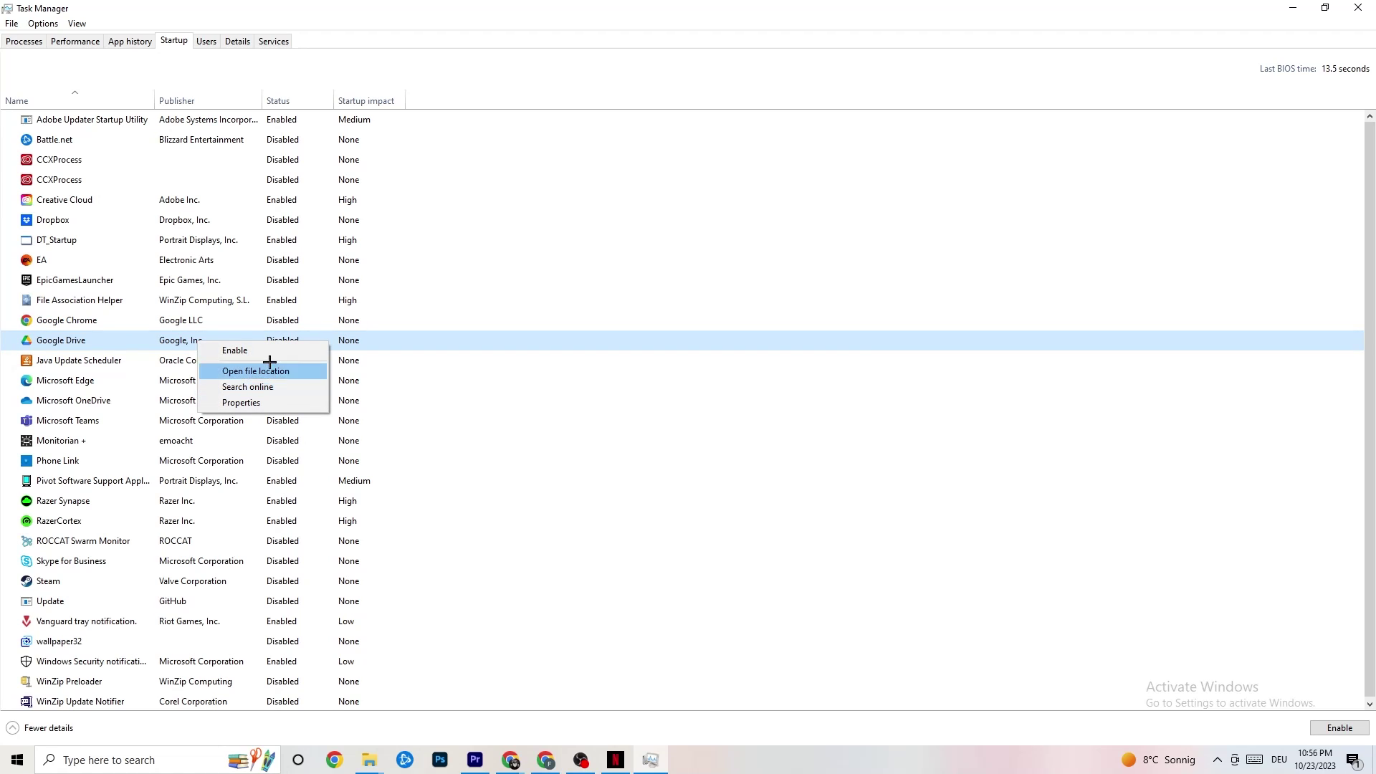
{"action": "right_click", "coordinate": [272, 481]}
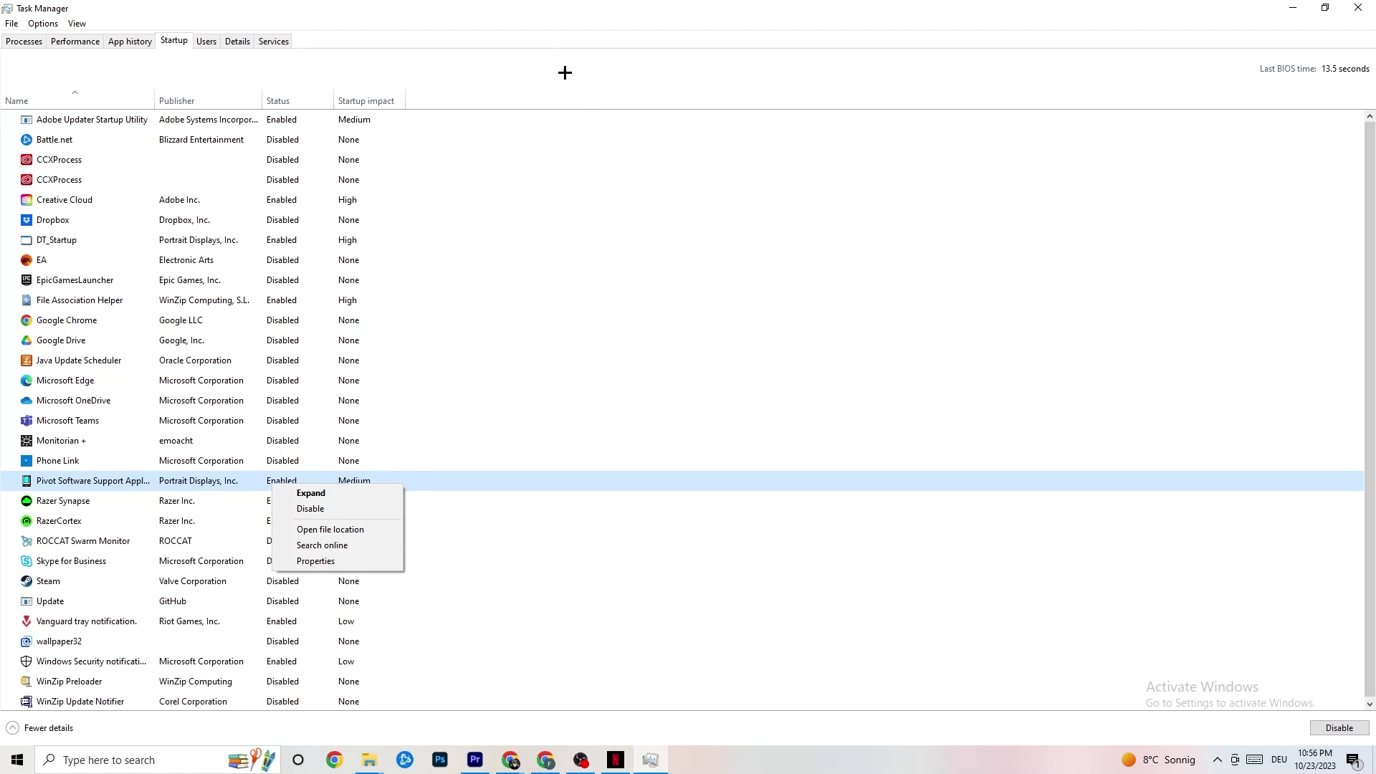
{"action": "left_click", "coordinate": [556, 21]}
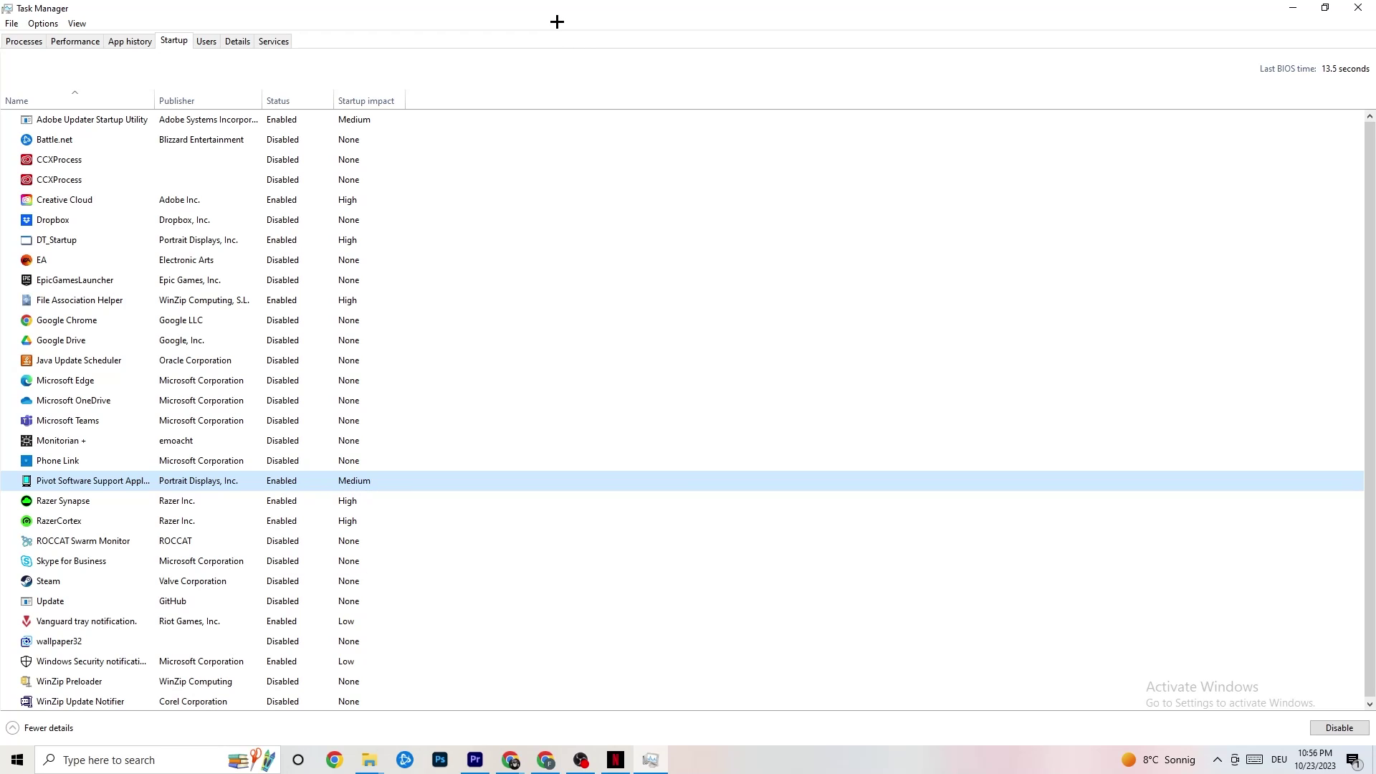